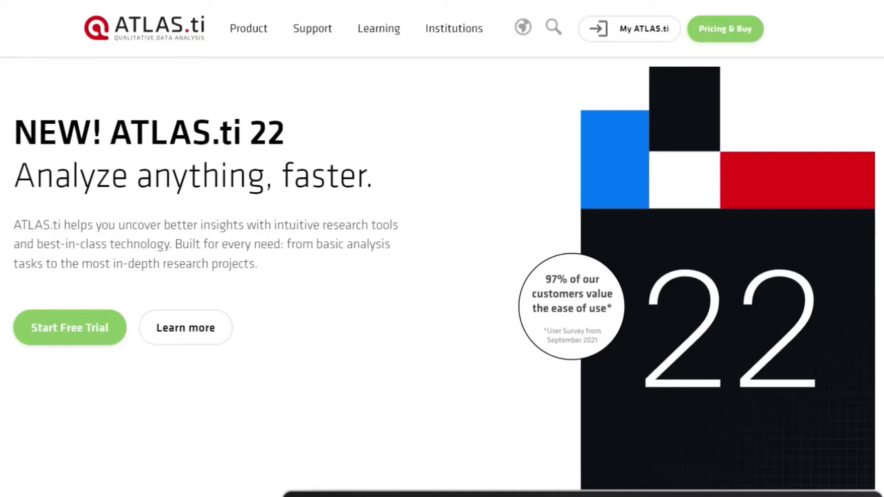
- Scroll the ATLAS.ti homepage past the device mockups and logos to the CALL US support section
{"action": "scroll", "coordinate": [442, 276], "scroll_direction": "down", "scroll_amount": 5}
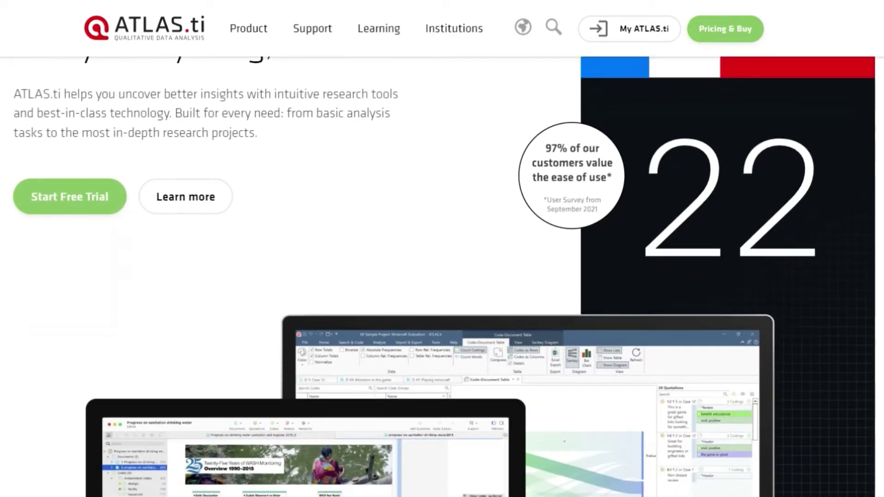
{"action": "scroll", "coordinate": [442, 276], "scroll_direction": "down", "scroll_amount": 5}
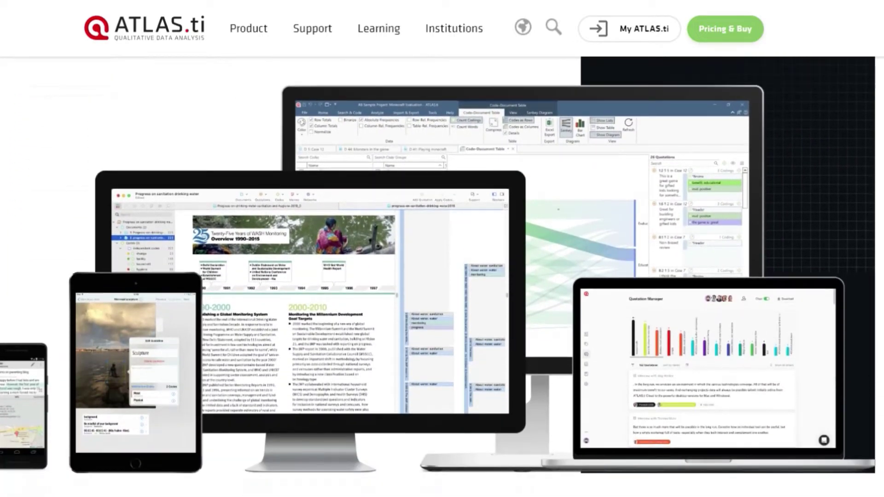
{"action": "scroll", "coordinate": [442, 276], "scroll_direction": "down", "scroll_amount": 2}
{"action": "scroll", "coordinate": [442, 276], "scroll_direction": "down", "scroll_amount": 4}
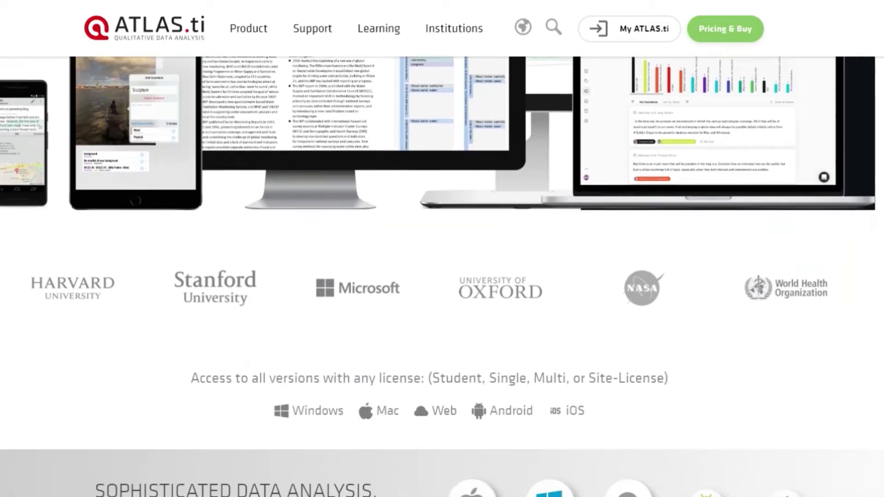
{"action": "scroll", "coordinate": [442, 276], "scroll_direction": "down", "scroll_amount": 5}
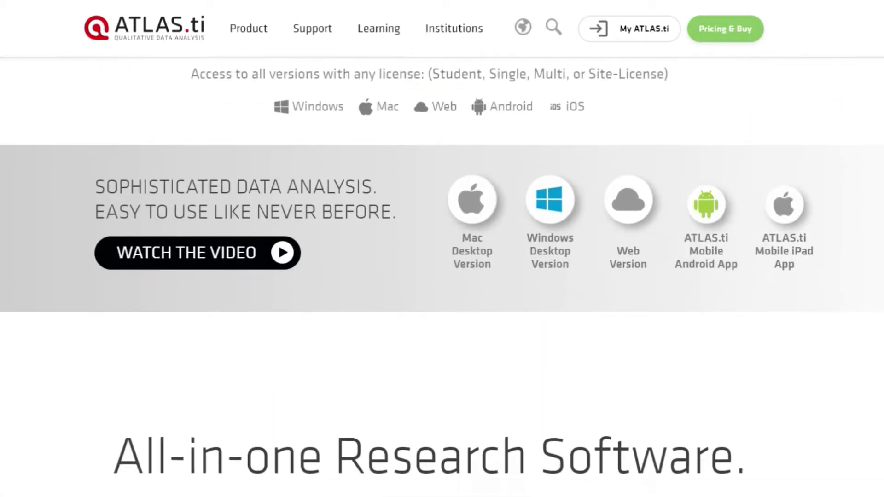
{"action": "scroll", "coordinate": [442, 276], "scroll_direction": "down", "scroll_amount": 6}
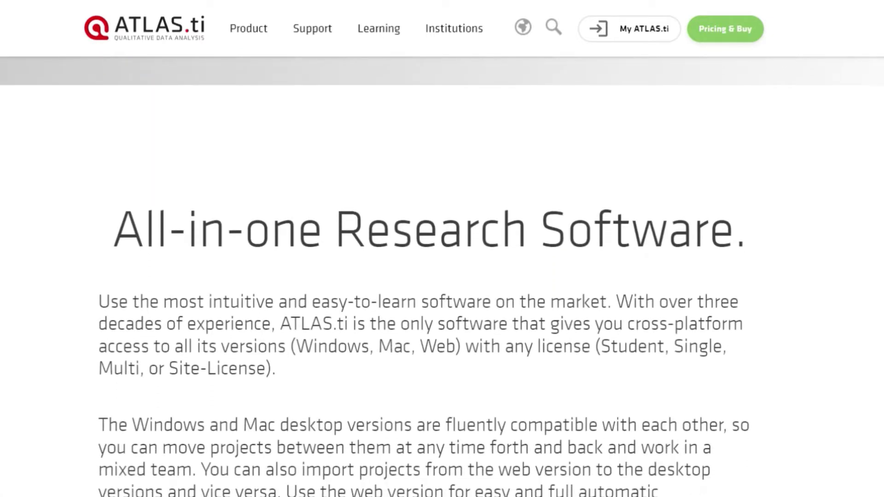
{"action": "scroll", "coordinate": [442, 276], "scroll_direction": "down", "scroll_amount": 6}
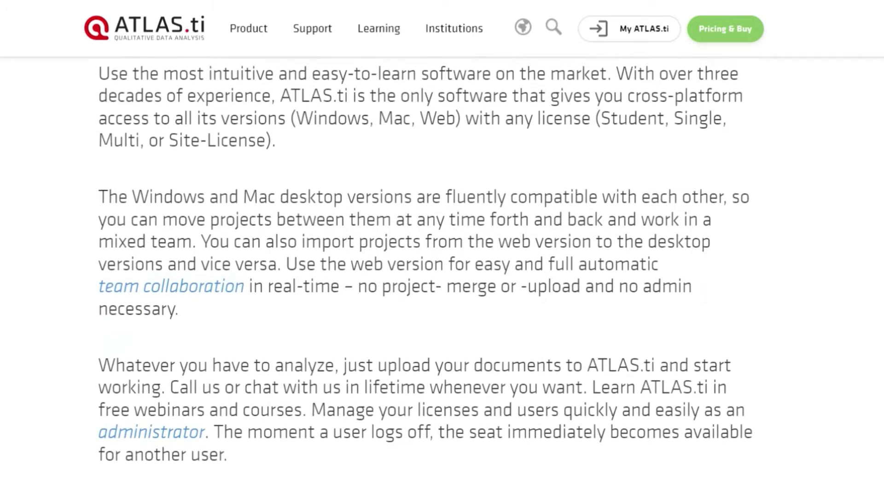
{"action": "scroll", "coordinate": [442, 276], "scroll_direction": "down", "scroll_amount": 1}
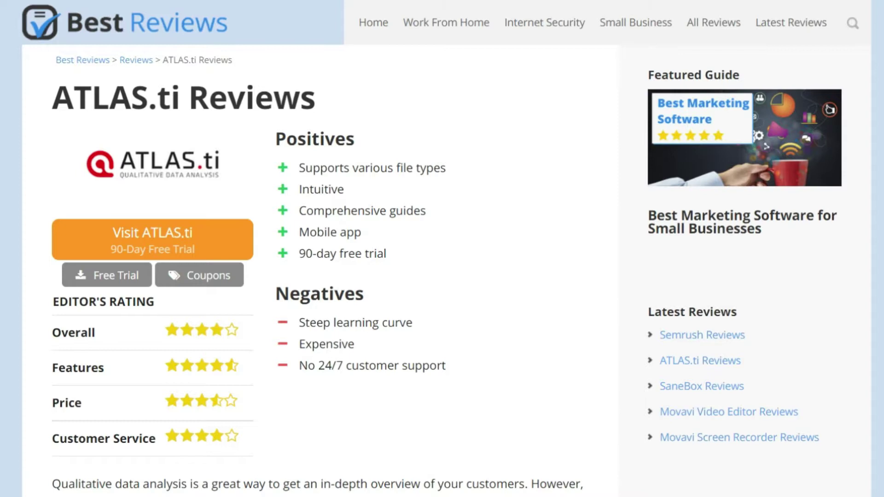
- Scroll the Reviews page through Features, past the Text Quotation screenshot, to the Auto Coding paragraph
{"action": "scroll", "coordinate": [442, 249], "scroll_direction": "down", "scroll_amount": 5}
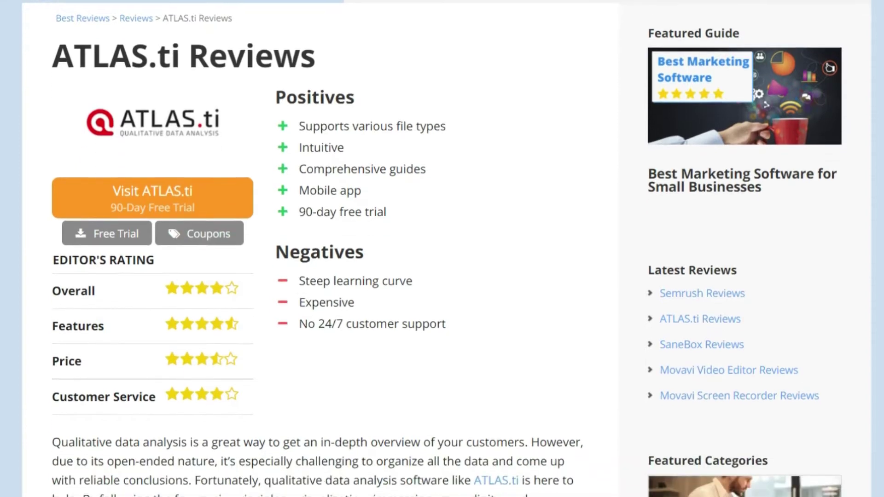
{"action": "scroll", "coordinate": [442, 248], "scroll_direction": "down", "scroll_amount": 6}
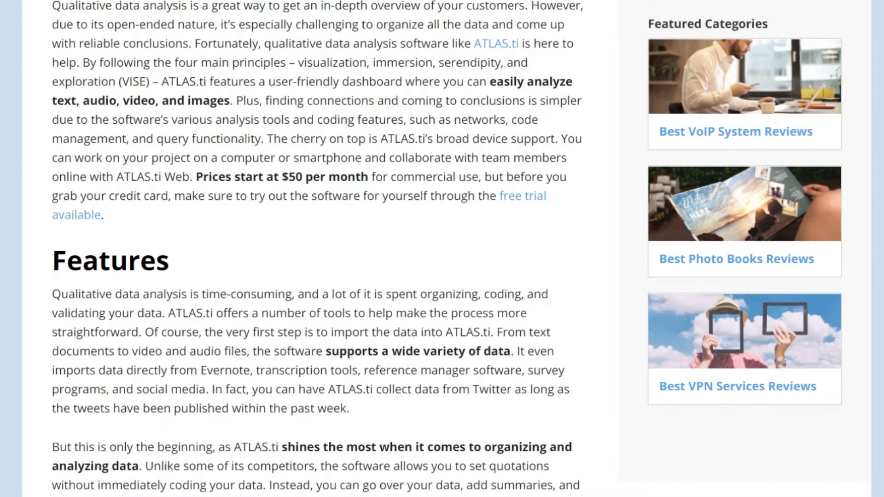
{"action": "scroll", "coordinate": [442, 248], "scroll_direction": "down", "scroll_amount": 3}
{"action": "scroll", "coordinate": [442, 249], "scroll_direction": "down", "scroll_amount": 5}
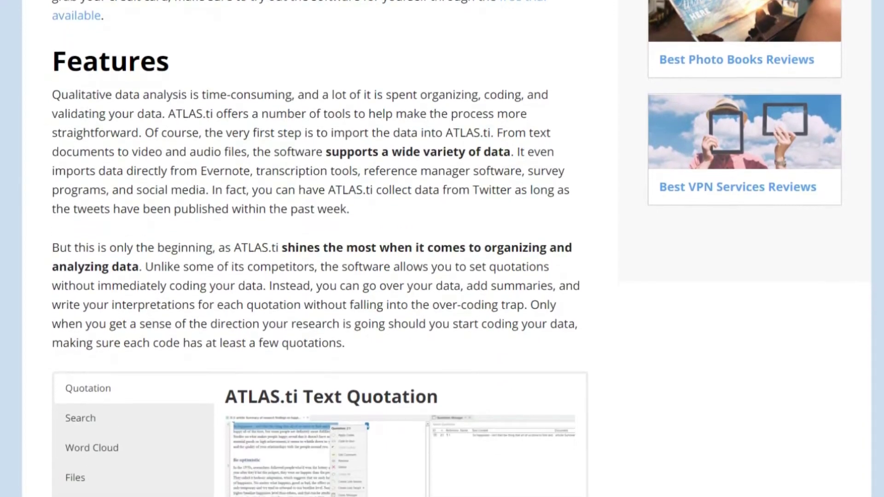
{"action": "scroll", "coordinate": [442, 248], "scroll_direction": "down", "scroll_amount": 1}
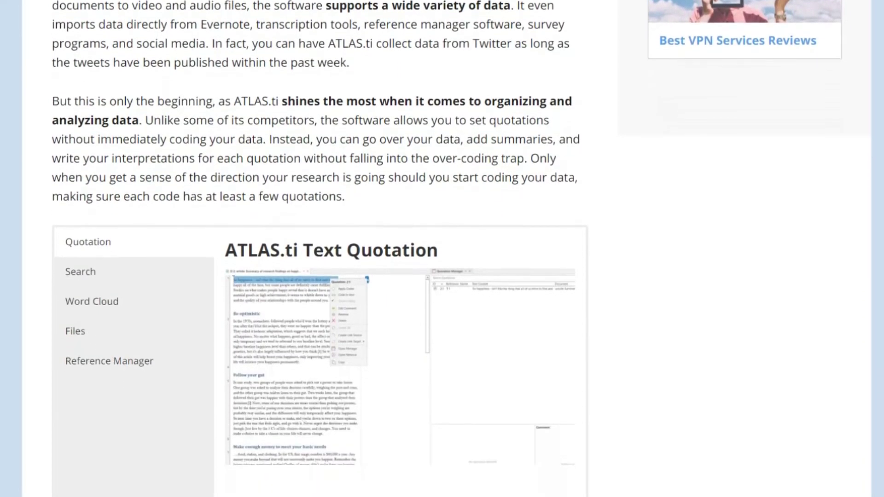
{"action": "scroll", "coordinate": [441, 249], "scroll_direction": "down", "scroll_amount": 4}
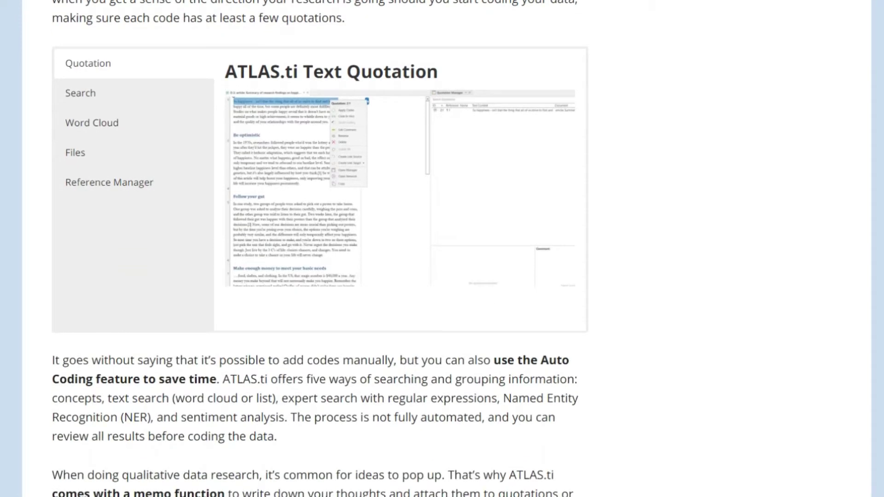
{"action": "scroll", "coordinate": [442, 249], "scroll_direction": "down", "scroll_amount": 1}
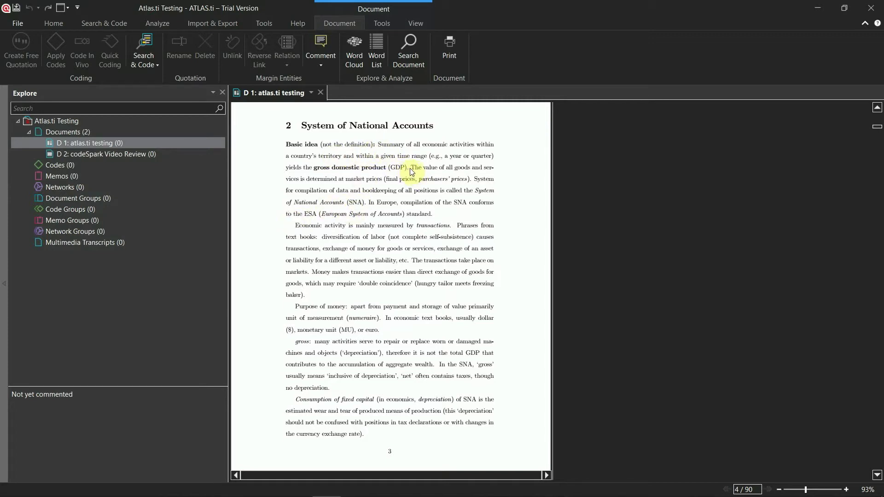
- Make the passage from 'Basic idea' to '(GDP)' in D 1 a free quotation
{"action": "left_click_drag", "start_coordinate": [410, 168], "coordinate": [321, 152]}
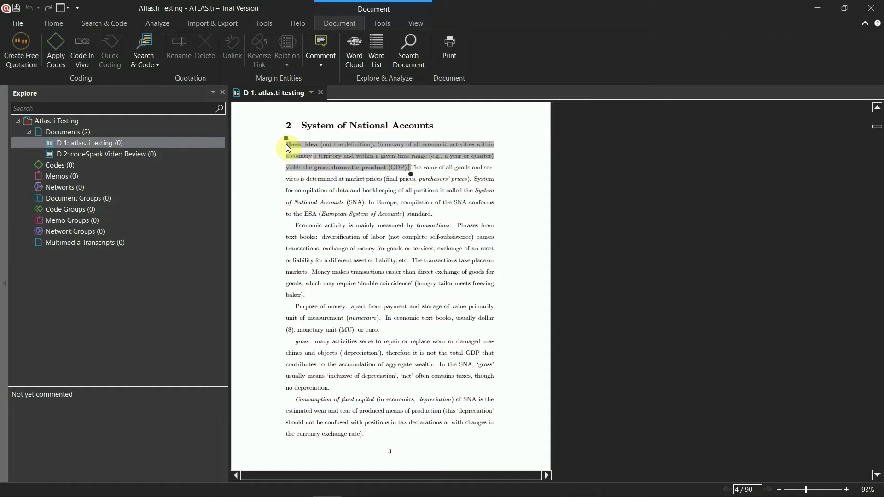
{"action": "right_click", "coordinate": [299, 144]}
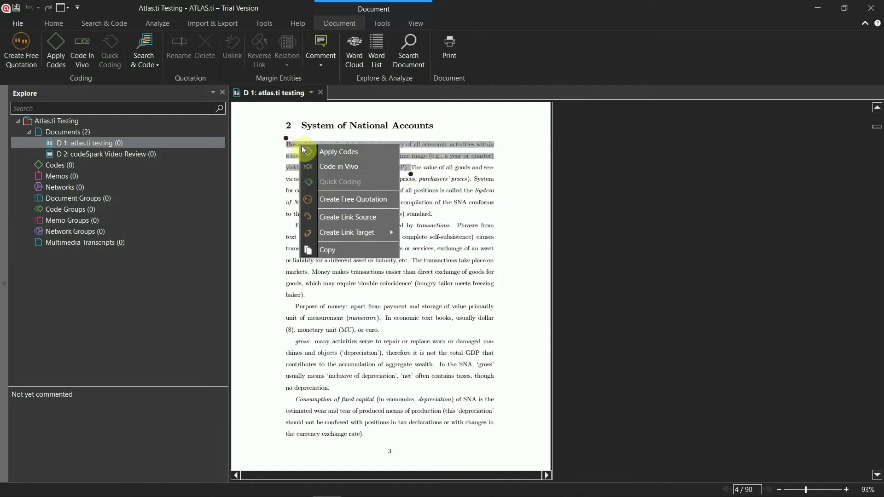
{"action": "left_click", "coordinate": [330, 194]}
- Make the opening 'Capital stock' sentence a second free quotation
{"action": "scroll", "coordinate": [345, 213], "scroll_direction": "down", "scroll_amount": 10}
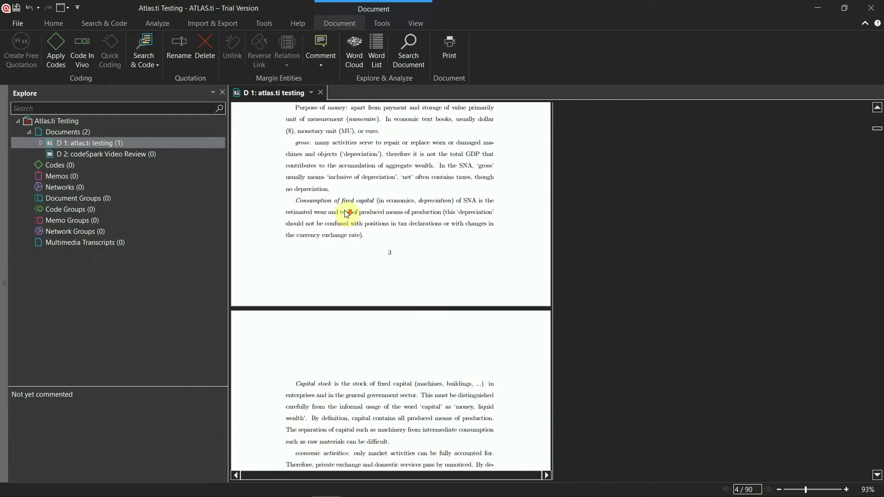
{"action": "scroll", "coordinate": [346, 214], "scroll_direction": "down", "scroll_amount": 5}
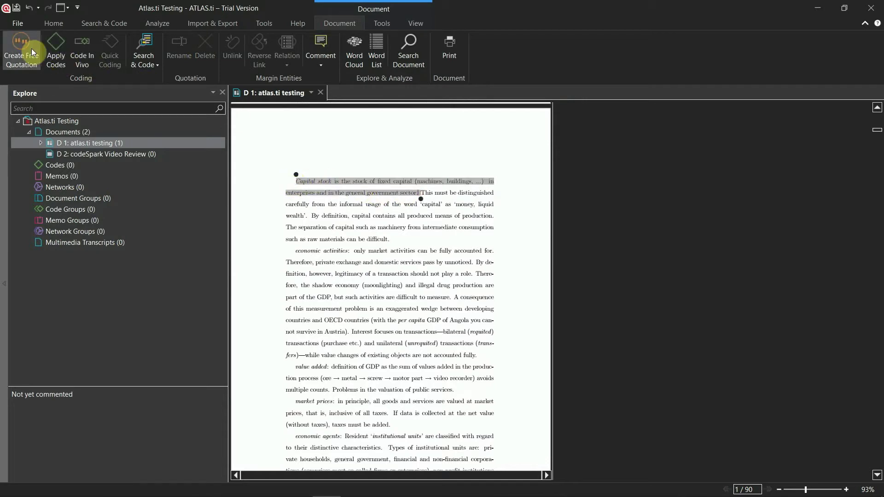
{"action": "left_click", "coordinate": [21, 56]}
{"action": "left_click", "coordinate": [347, 212]}
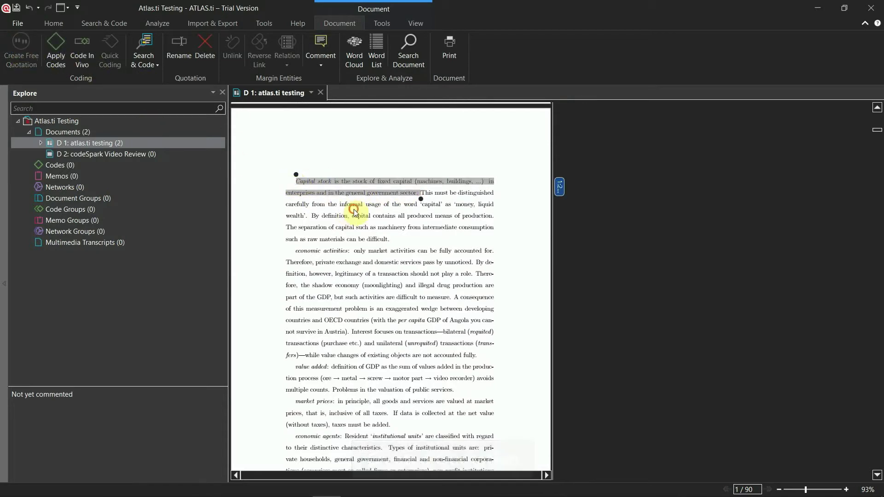
{"action": "left_click", "coordinate": [211, 23]}
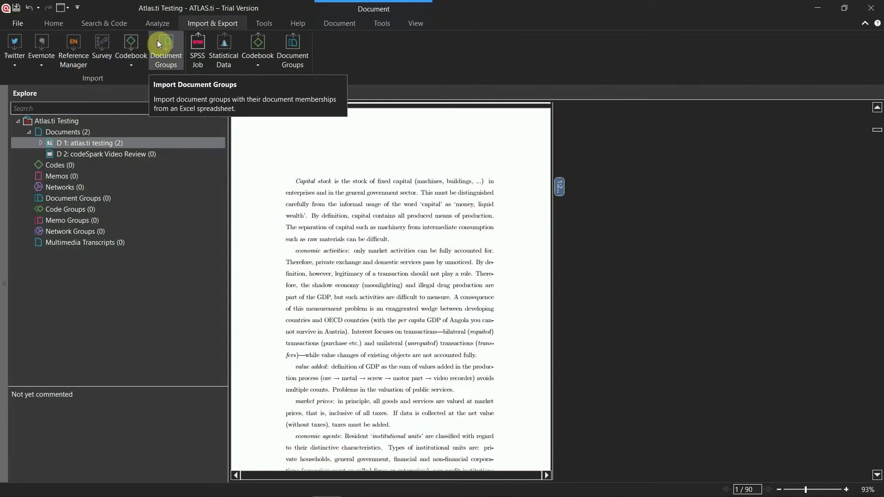
- Import tweets for the #example query with default settings as new document D 3
{"action": "left_click", "coordinate": [20, 42]}
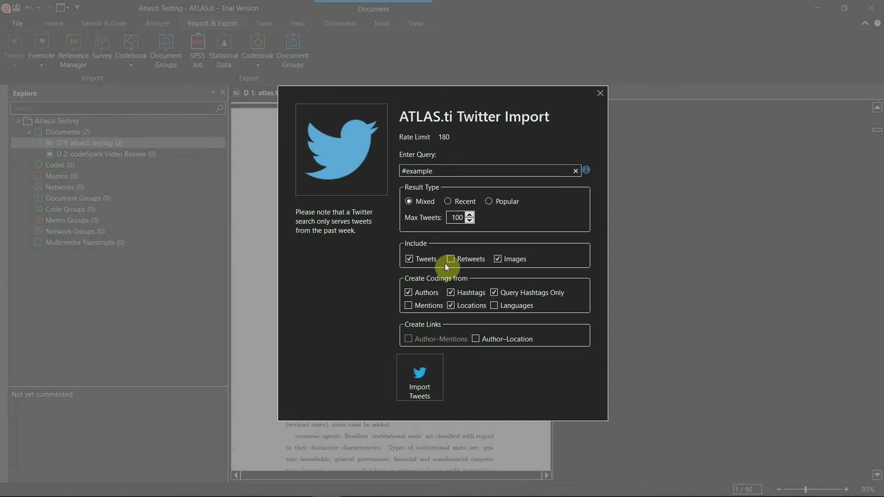
{"action": "left_click", "coordinate": [414, 385]}
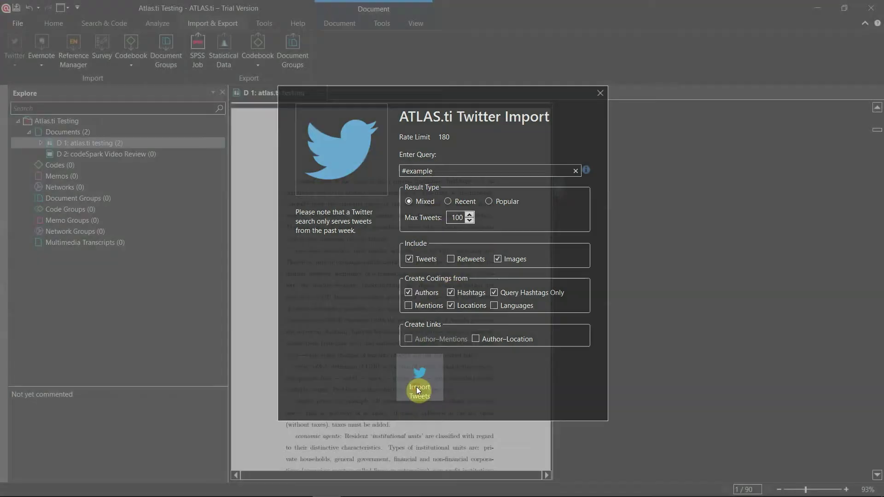
{"action": "left_click", "coordinate": [216, 24]}
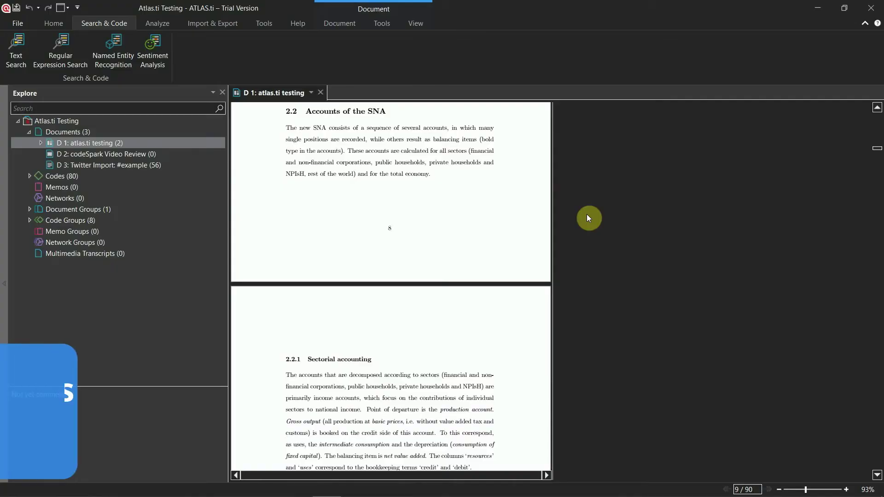
- Make the 'Point of departure' and 'generation of income account' sentences on page 9 free quotations
{"action": "scroll", "coordinate": [586, 214], "scroll_direction": "down", "scroll_amount": 3}
{"action": "scroll", "coordinate": [586, 214], "scroll_direction": "down", "scroll_amount": 2}
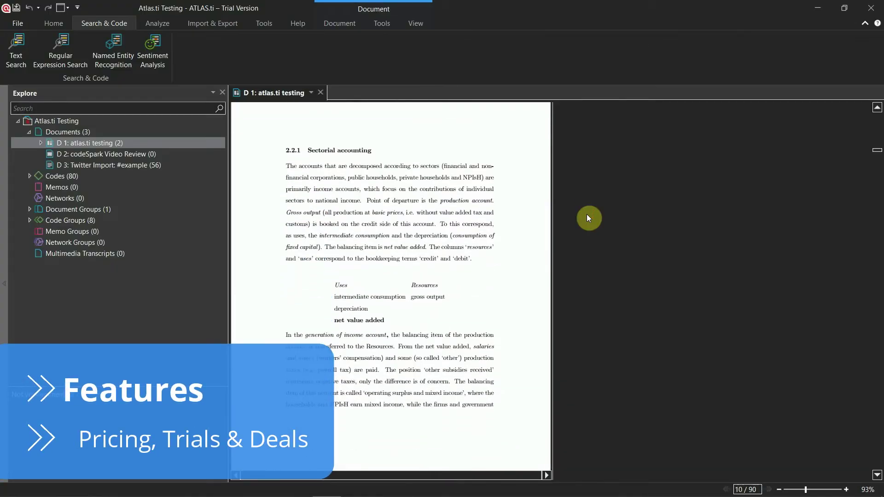
{"action": "scroll", "coordinate": [410, 189], "scroll_direction": "down", "scroll_amount": 1}
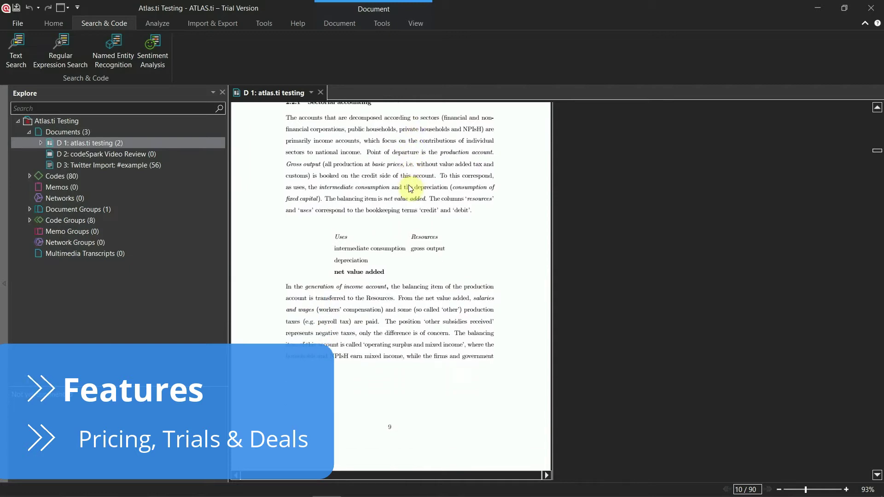
{"action": "left_click_drag", "start_coordinate": [367, 152], "coordinate": [494, 152]}
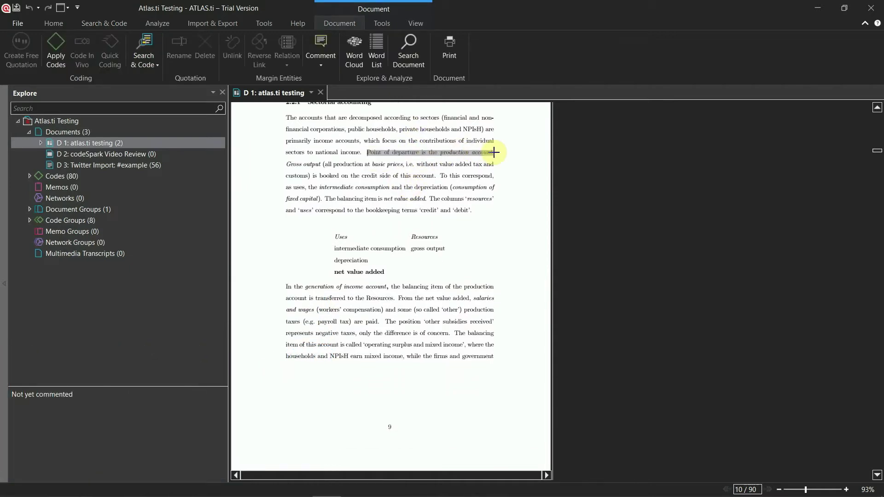
{"action": "left_click", "coordinate": [15, 50]}
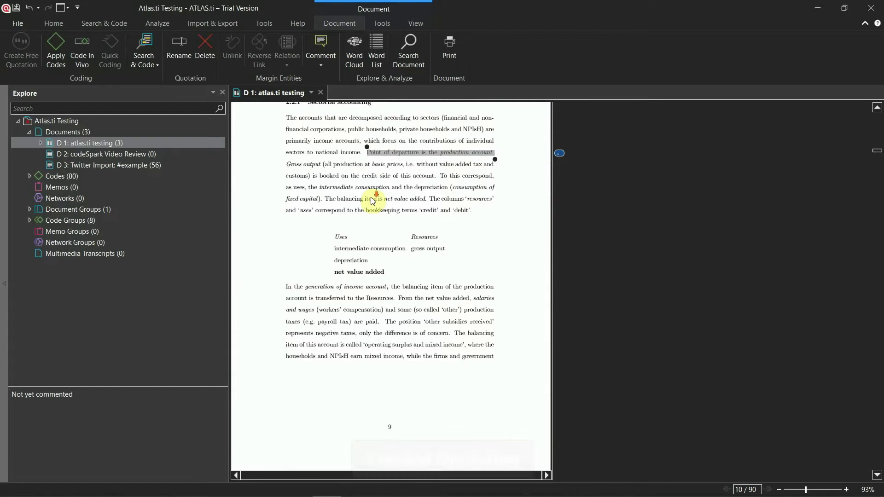
{"action": "scroll", "coordinate": [375, 197], "scroll_direction": "down", "scroll_amount": 3}
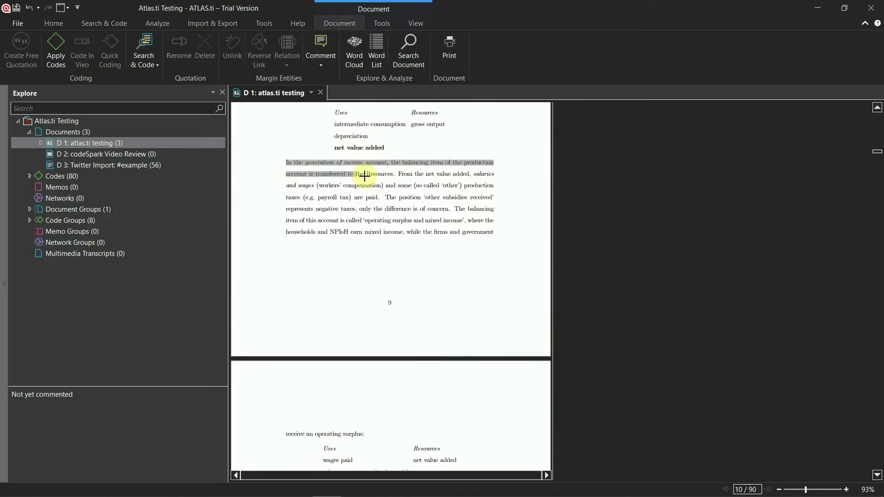
{"action": "left_click", "coordinate": [21, 60]}
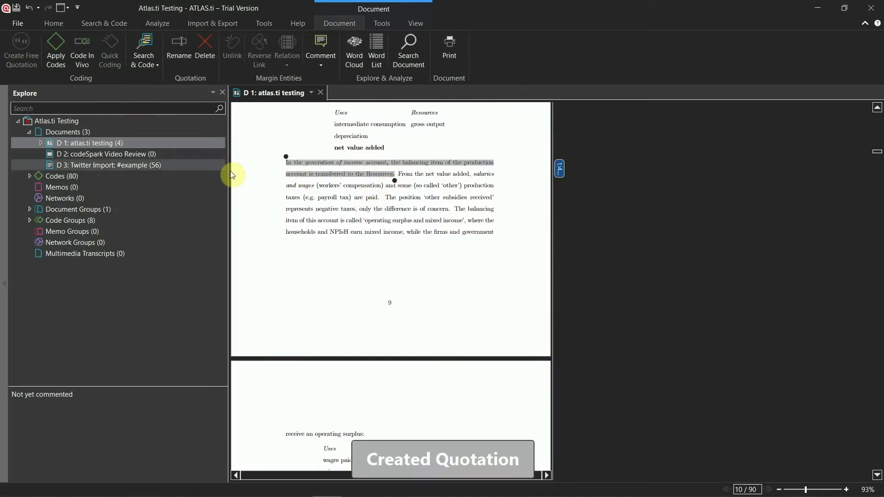
{"action": "scroll", "coordinate": [294, 199], "scroll_direction": "down", "scroll_amount": 6}
{"action": "scroll", "coordinate": [297, 203], "scroll_direction": "down", "scroll_amount": 2}
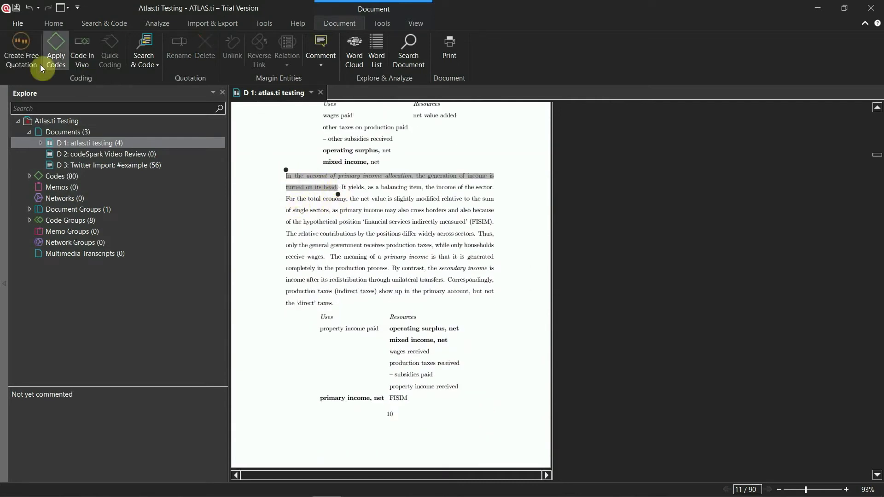
- Make the primary income allocation sentence quotation 1:5 and give it the comment 'Comment Example'
{"action": "left_click", "coordinate": [41, 68]}
{"action": "right_click", "coordinate": [559, 185]}
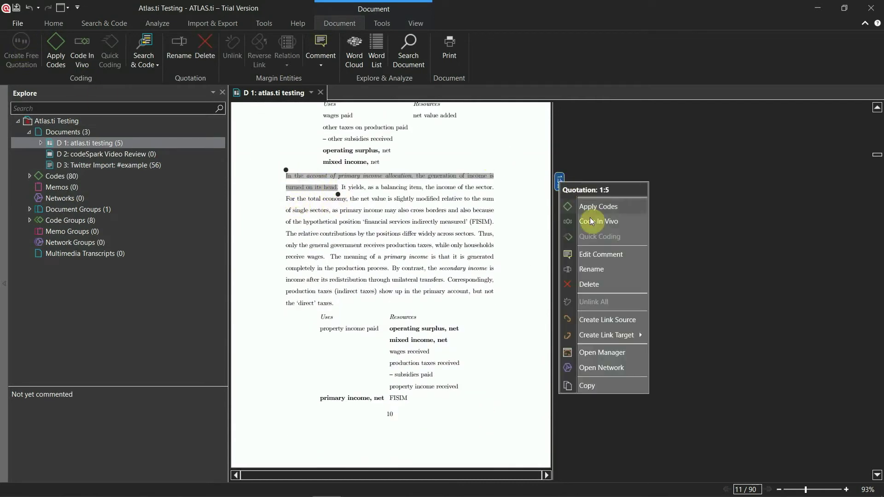
{"action": "left_click", "coordinate": [599, 255]}
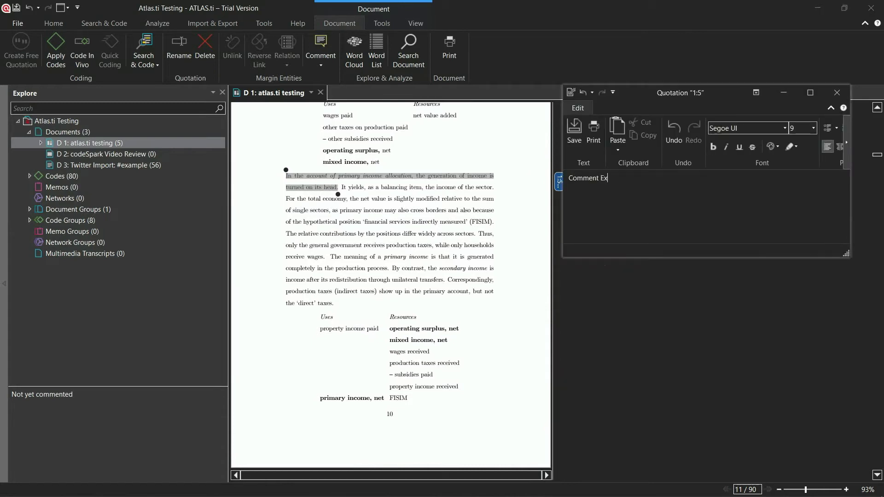
{"action": "left_click", "coordinate": [576, 131]}
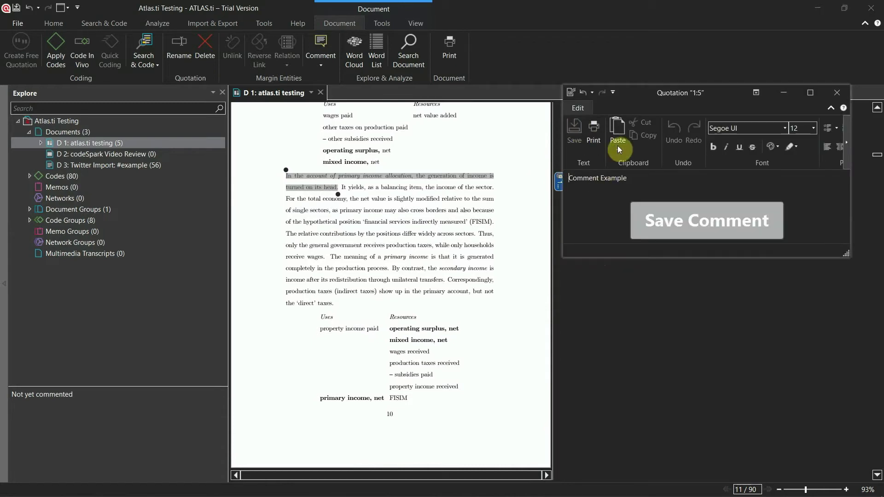
{"action": "left_click", "coordinate": [842, 98]}
- Create a new memo named 'Memo Example' under Memos
{"action": "left_click", "coordinate": [70, 191]}
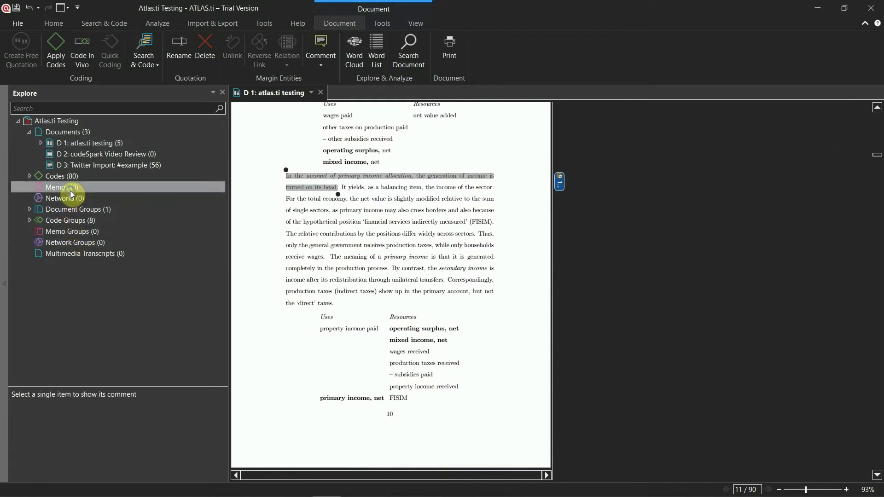
{"action": "right_click", "coordinate": [70, 191]}
{"action": "left_click", "coordinate": [116, 268]}
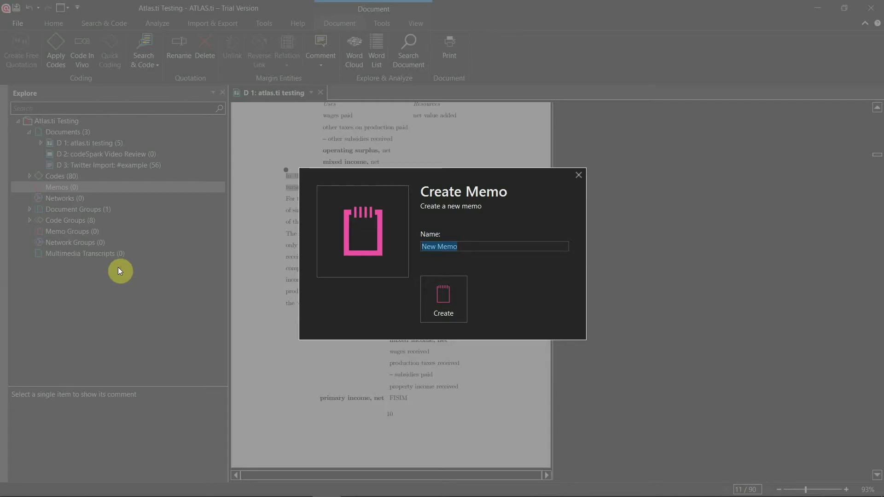
{"action": "type", "text": "Memo Example"}
{"action": "left_click", "coordinate": [445, 288]}
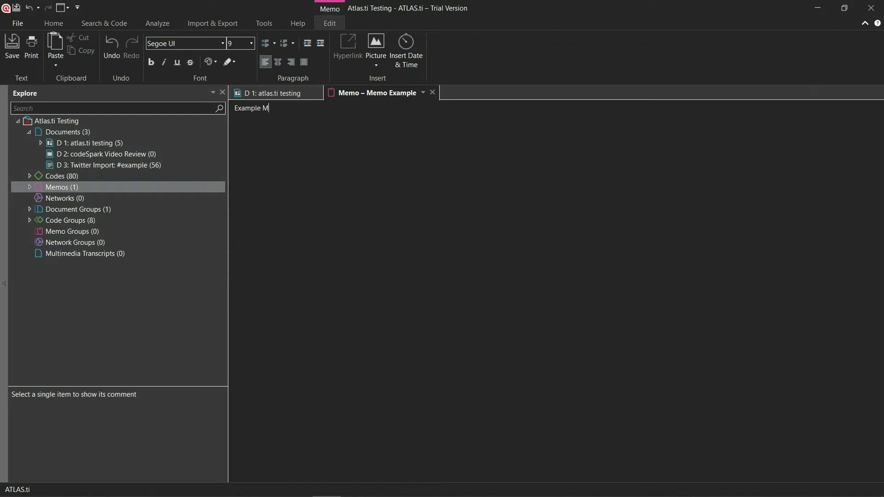
- Create the code 'primary income' and apply it to quotation 1:5 in atlas.ti testing
{"action": "left_click", "coordinate": [283, 93]}
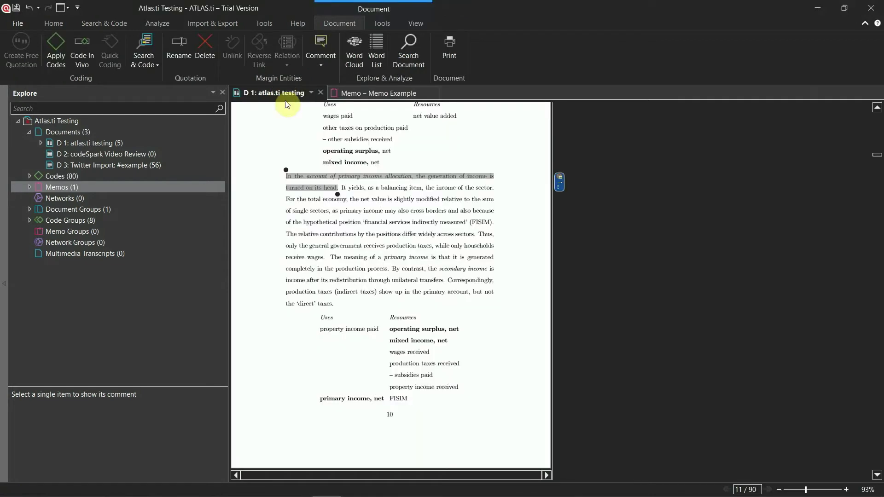
{"action": "right_click", "coordinate": [561, 183]}
{"action": "left_click", "coordinate": [578, 206]}
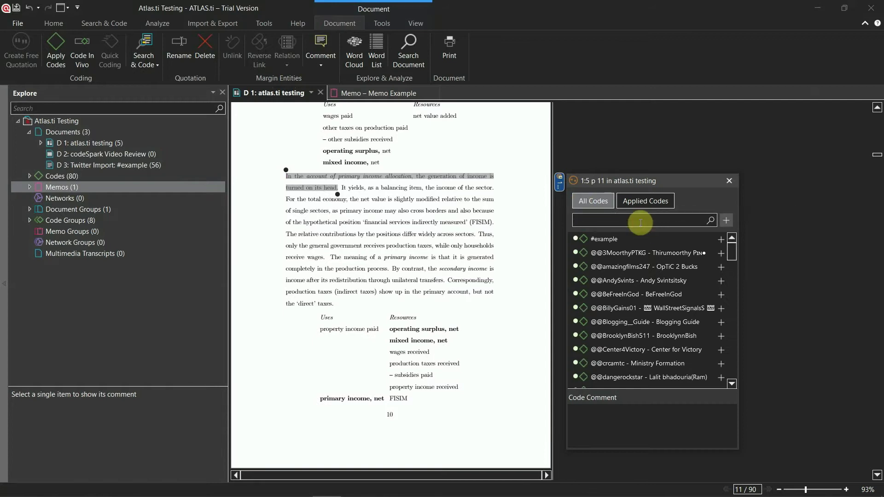
{"action": "type", "text": "primary income"}
{"action": "left_click", "coordinate": [710, 224]}
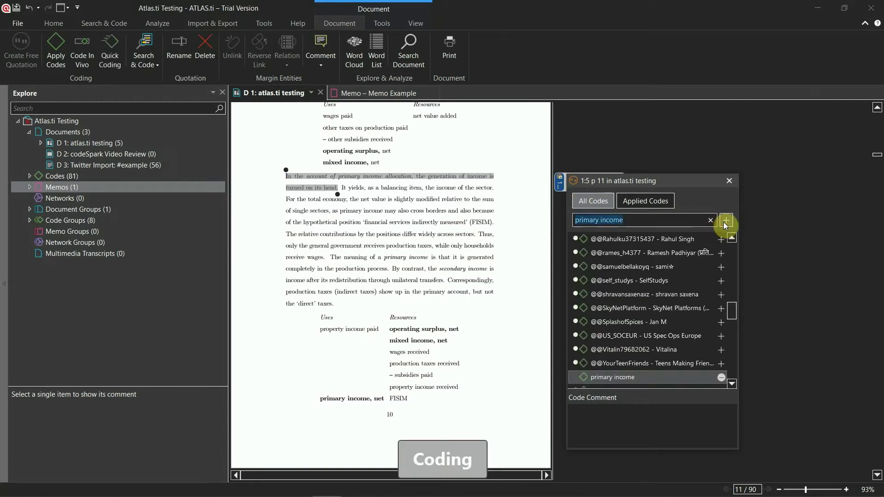
{"action": "left_click", "coordinate": [634, 377]}
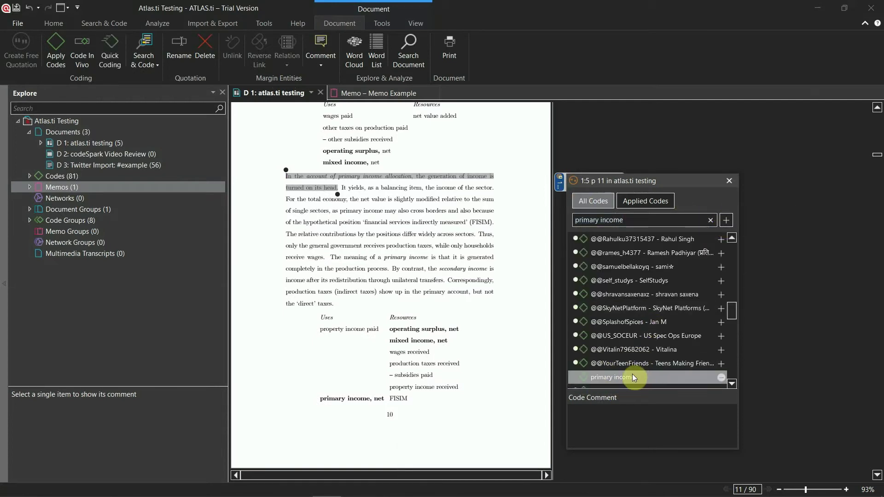
{"action": "left_click", "coordinate": [728, 180]}
{"action": "left_click", "coordinate": [105, 23]}
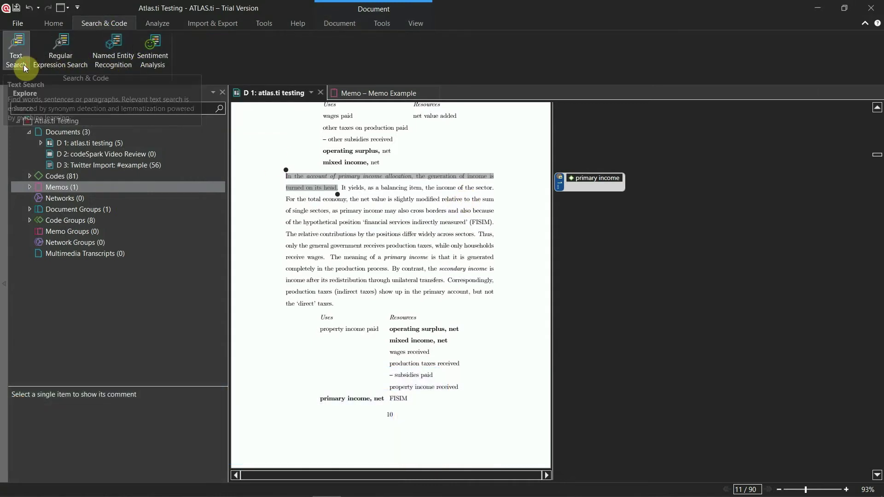
- Run a sentence-level text search for 'primary income' in atlas.ti testing
{"action": "left_click", "coordinate": [24, 64]}
{"action": "left_click", "coordinate": [569, 374]}
{"action": "left_click", "coordinate": [324, 119]}
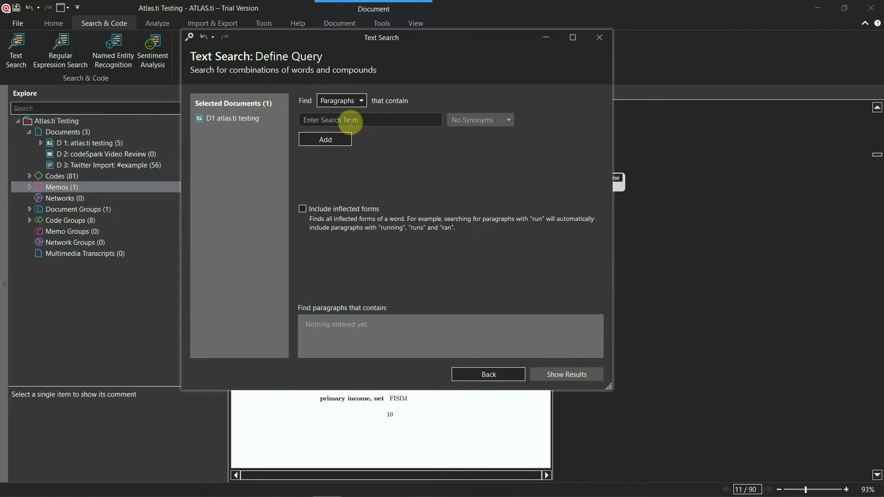
{"action": "type", "text": "primary income"}
{"action": "left_click", "coordinate": [321, 146]}
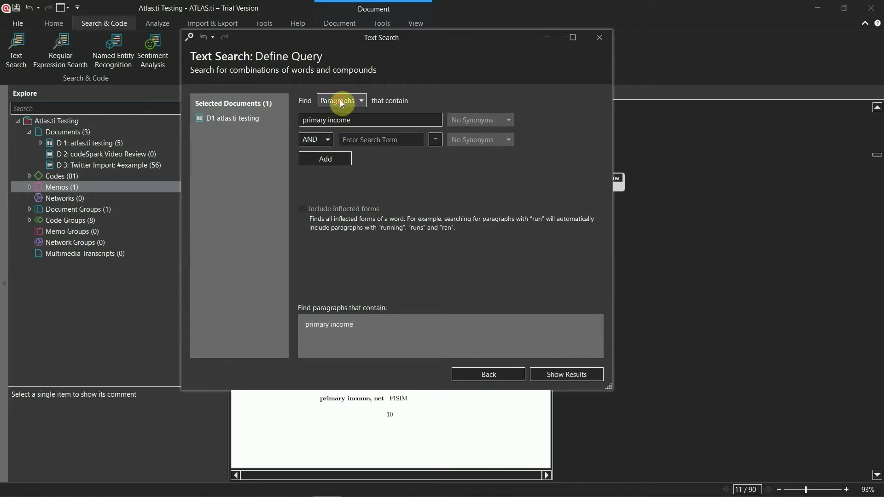
{"action": "left_click", "coordinate": [349, 125]}
{"action": "left_click", "coordinate": [558, 380]}
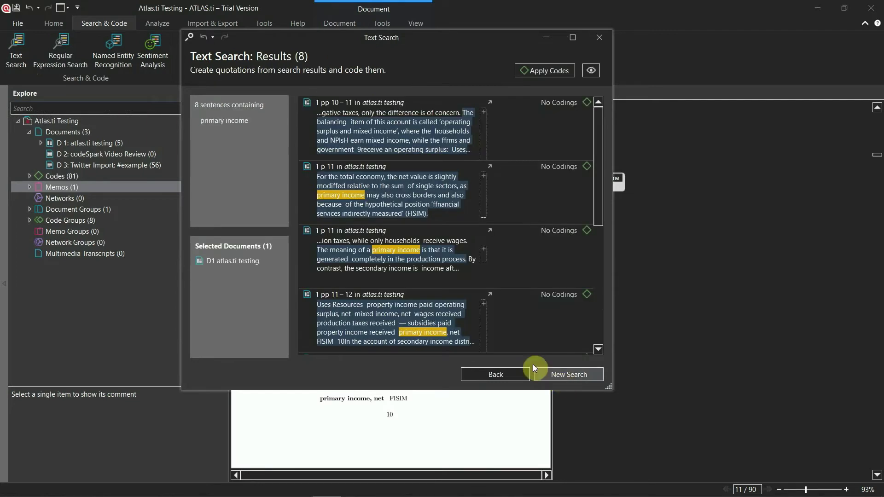
- Code all eight 'primary income' search results with the primary income code, then close the search
{"action": "scroll", "coordinate": [541, 193], "scroll_direction": "down", "scroll_amount": 3}
{"action": "left_click", "coordinate": [540, 192]}
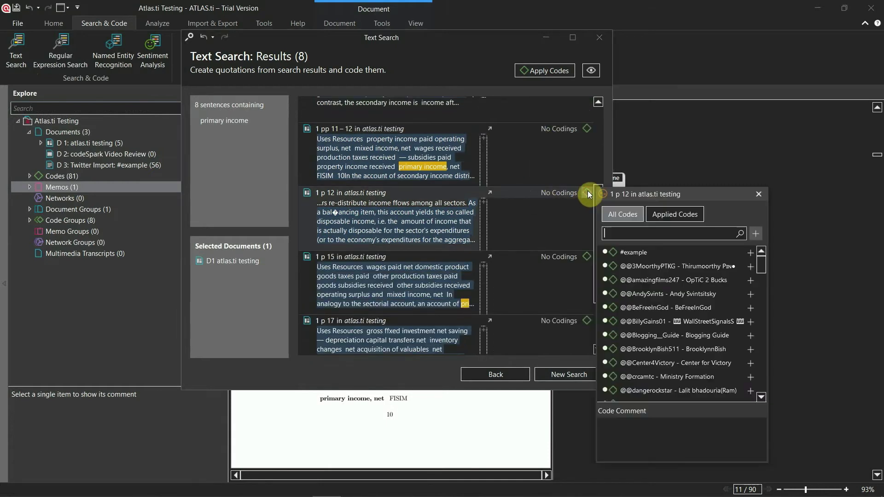
{"action": "type", "text": "primary"}
{"action": "left_click", "coordinate": [760, 253]}
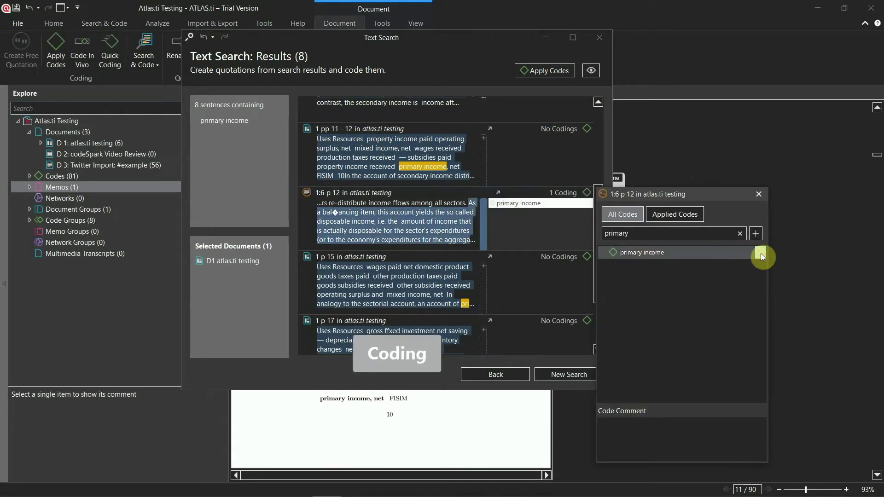
{"action": "left_click", "coordinate": [547, 70]}
{"action": "type", "text": "primary"}
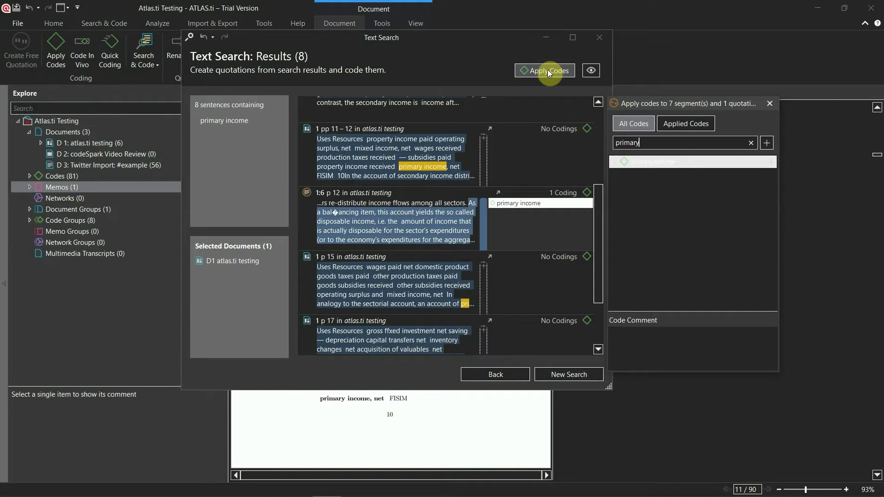
{"action": "left_click", "coordinate": [771, 162]}
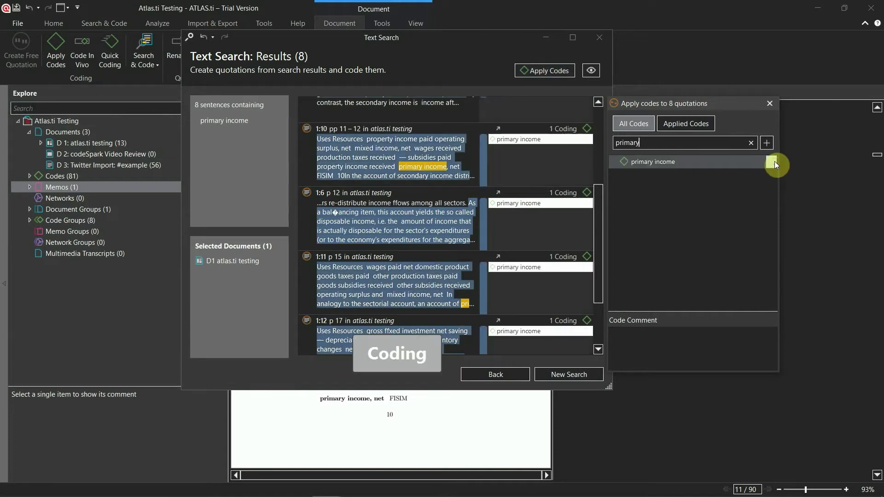
{"action": "left_click", "coordinate": [597, 41]}
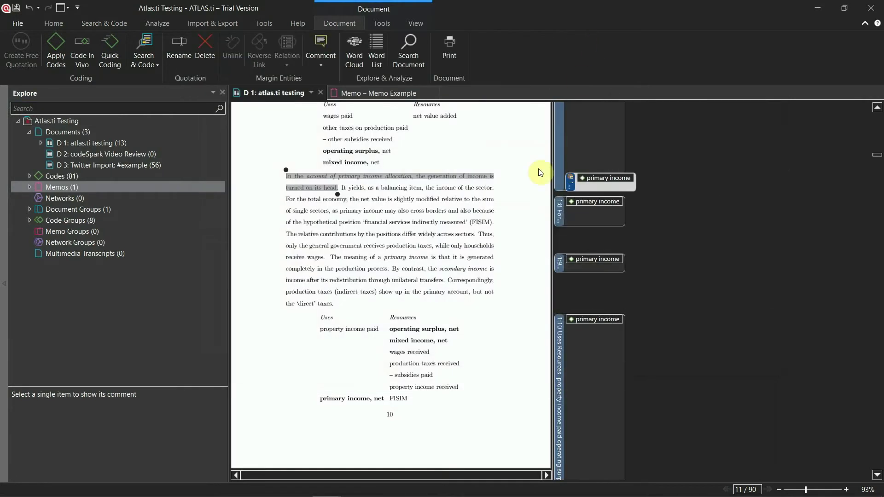
{"action": "left_click", "coordinate": [600, 348]}
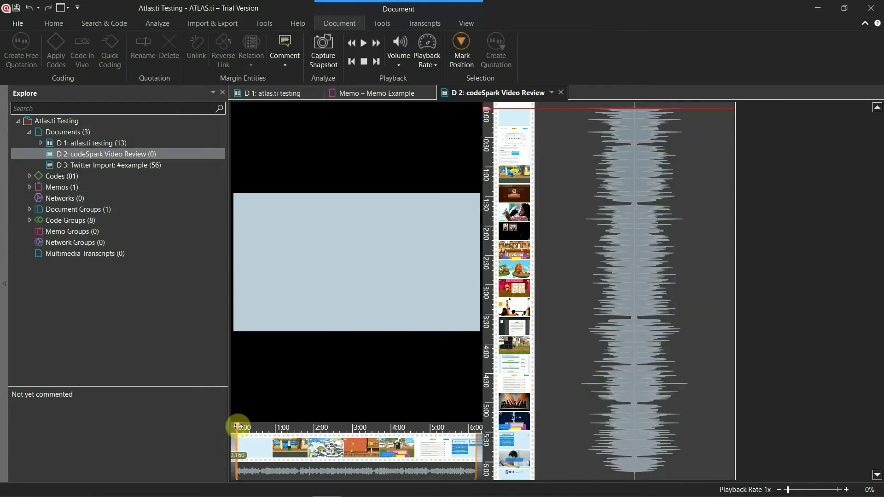
- Mark 1:42.703–2:03.290 of the codeSpark video in D 2 as a new quotation
{"action": "left_click_drag", "start_coordinate": [239, 422], "coordinate": [266, 426]}
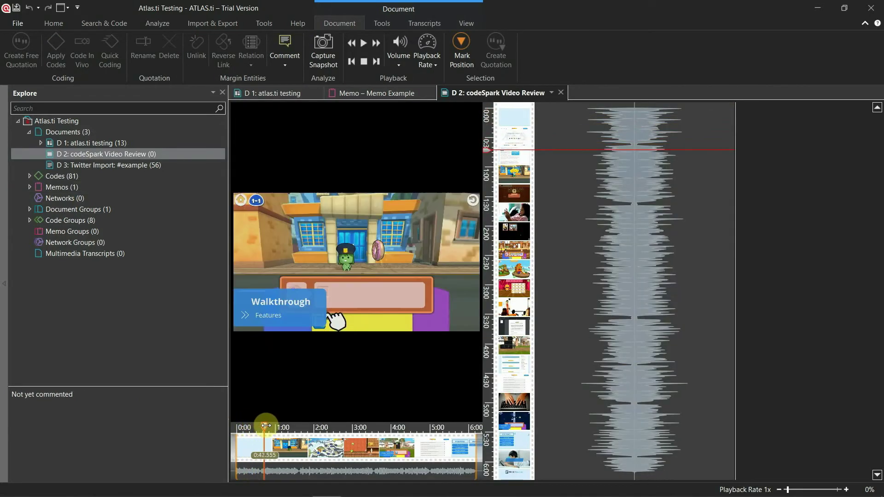
{"action": "left_click", "coordinate": [383, 411]}
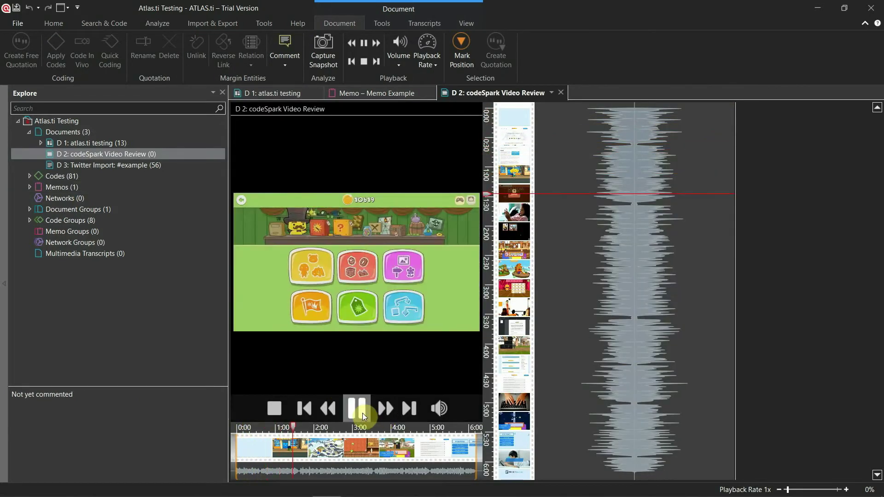
{"action": "left_click", "coordinate": [363, 413]}
{"action": "left_click_drag", "start_coordinate": [559, 210], "coordinate": [562, 230]}
{"action": "left_click", "coordinate": [721, 232]}
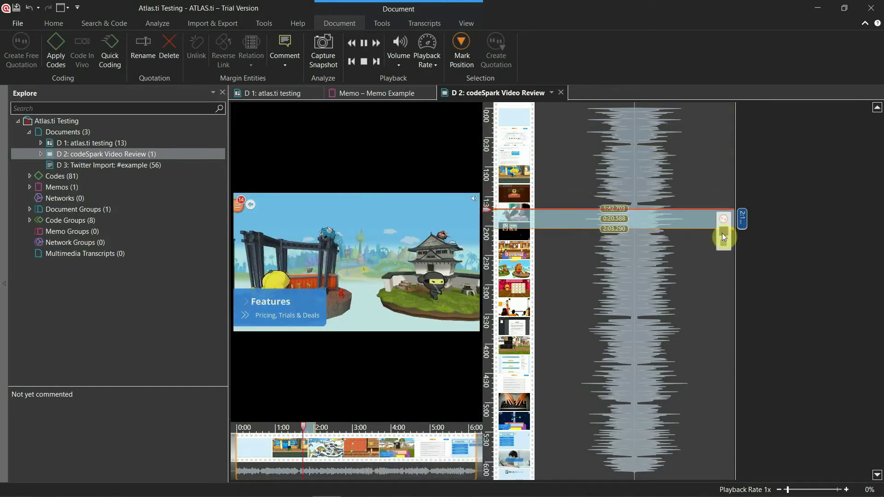
- Code video quotation 2:1 with a new code 'Example'
{"action": "right_click", "coordinate": [742, 219]}
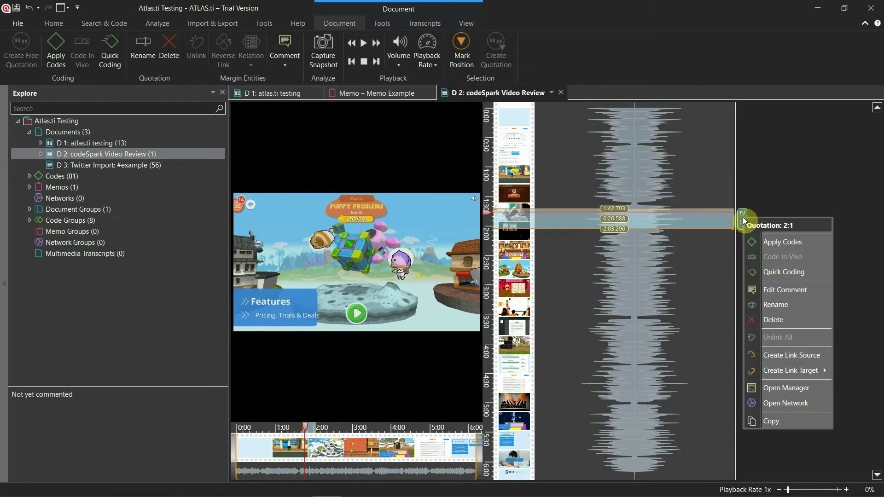
{"action": "left_click", "coordinate": [762, 243]}
{"action": "type", "text": "Example"}
{"action": "key", "text": "Return"}
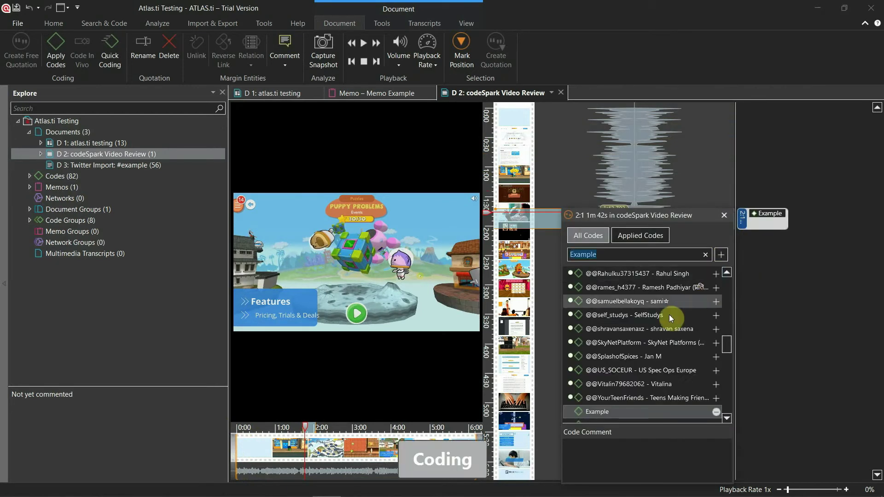
{"action": "left_click", "coordinate": [723, 214]}
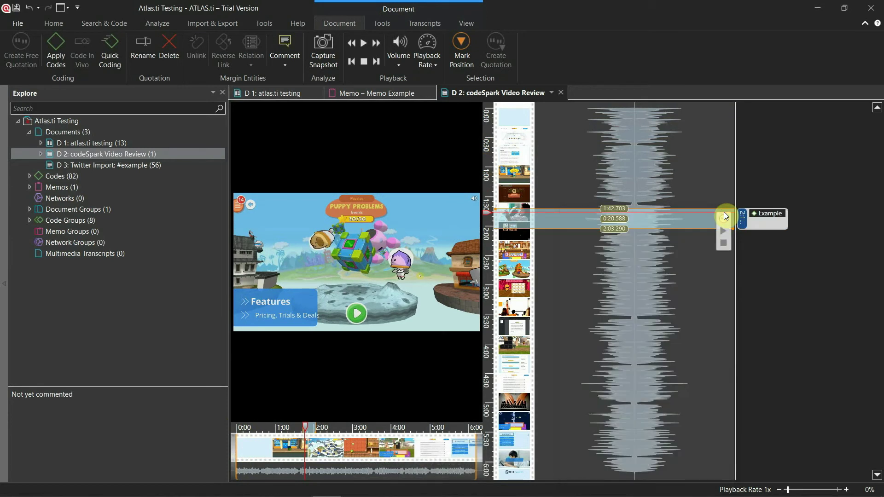
- Capture a snapshot of the current video frame and open it as document D 4
{"action": "left_click", "coordinate": [358, 271]}
{"action": "left_click", "coordinate": [358, 261]}
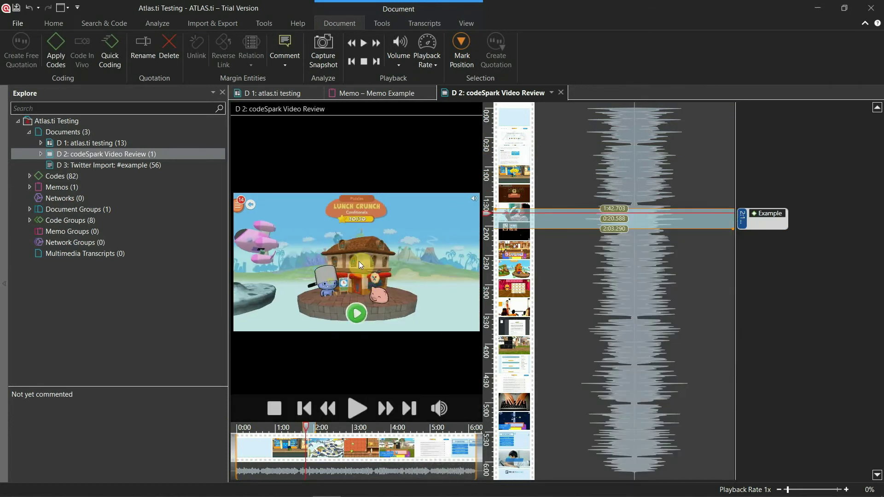
{"action": "left_click", "coordinate": [327, 68]}
{"action": "double_click", "coordinate": [163, 179]}
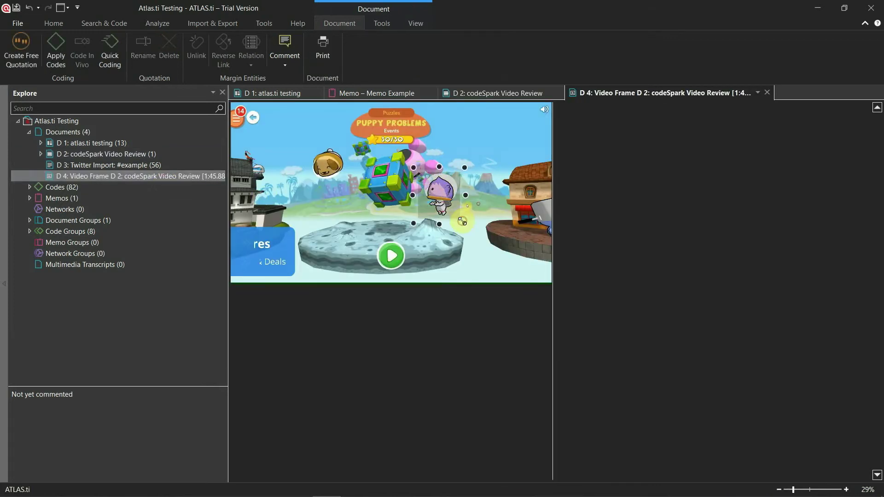
- Make the marked snapshot area quotation 4:1 and code it with Example
{"action": "right_click", "coordinate": [441, 198]}
{"action": "left_click", "coordinate": [472, 254]}
{"action": "right_click", "coordinate": [562, 192]}
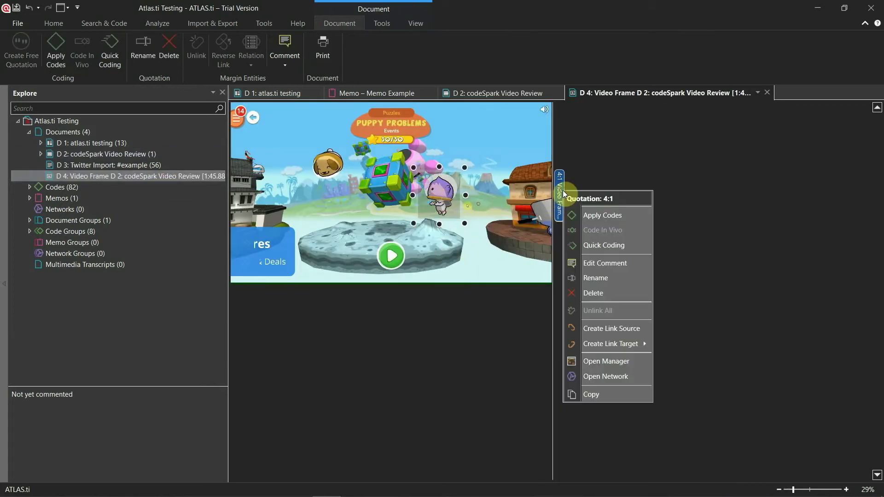
{"action": "left_click", "coordinate": [578, 217]}
{"action": "type", "text": "E"}
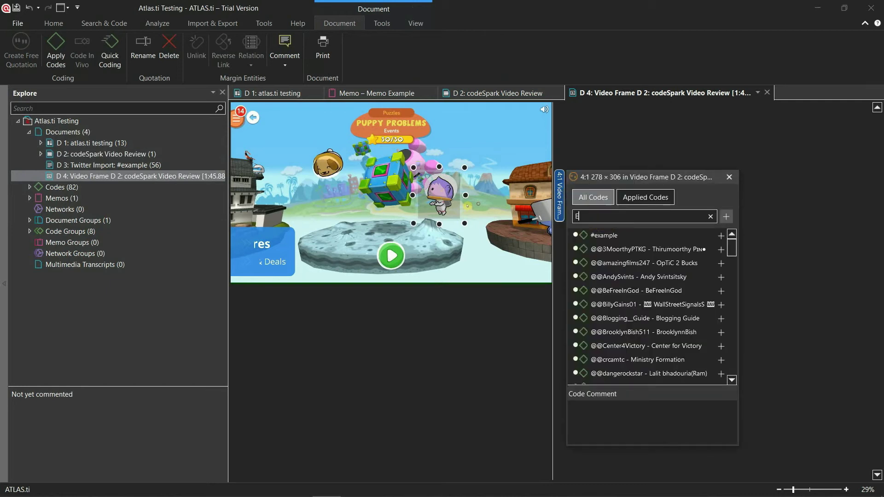
{"action": "type", "text": "xample"}
{"action": "left_click", "coordinate": [730, 252]}
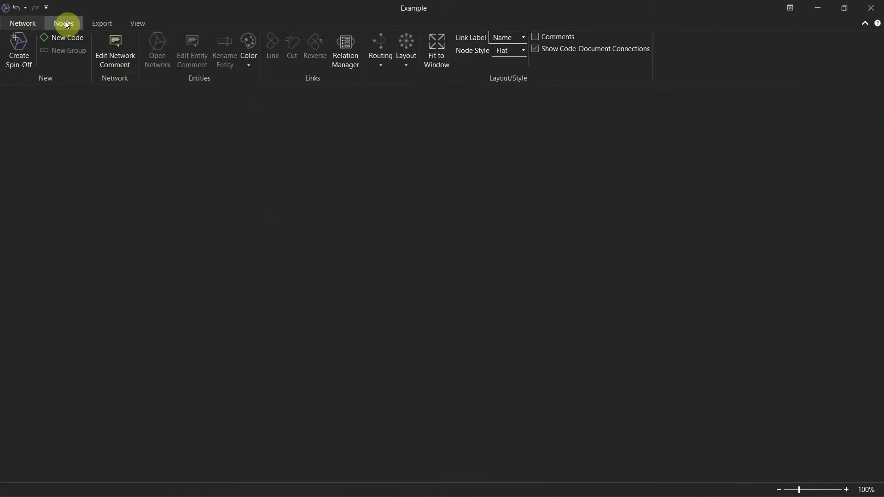
{"action": "left_click", "coordinate": [65, 22]}
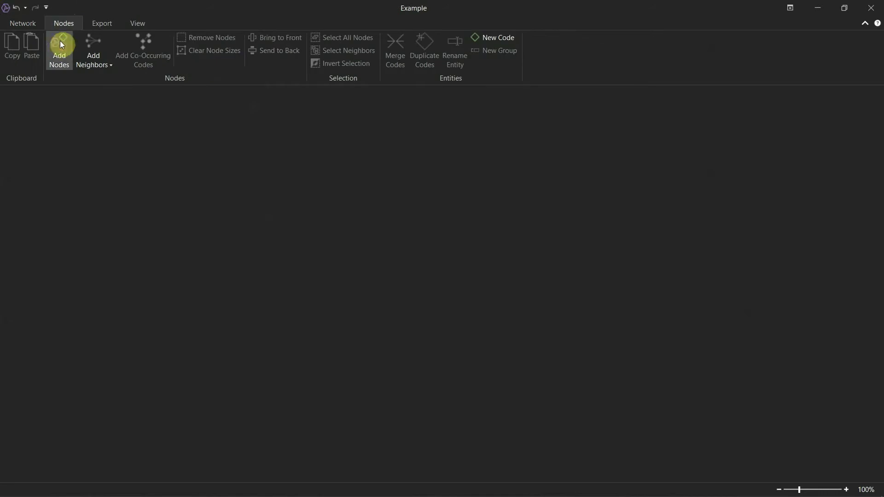
- Add the #example, Example and primary income codes to the Example network
{"action": "left_click", "coordinate": [59, 48]}
{"action": "double_click", "coordinate": [26, 149]}
{"action": "left_click", "coordinate": [63, 122]}
{"action": "type", "text": "example"}
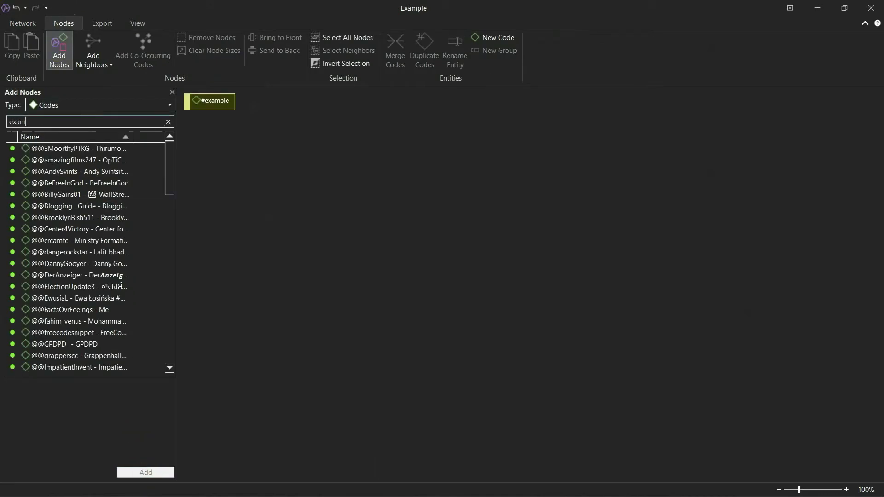
{"action": "double_click", "coordinate": [78, 155]}
{"action": "double_click", "coordinate": [53, 122]}
{"action": "type", "text": "primary"}
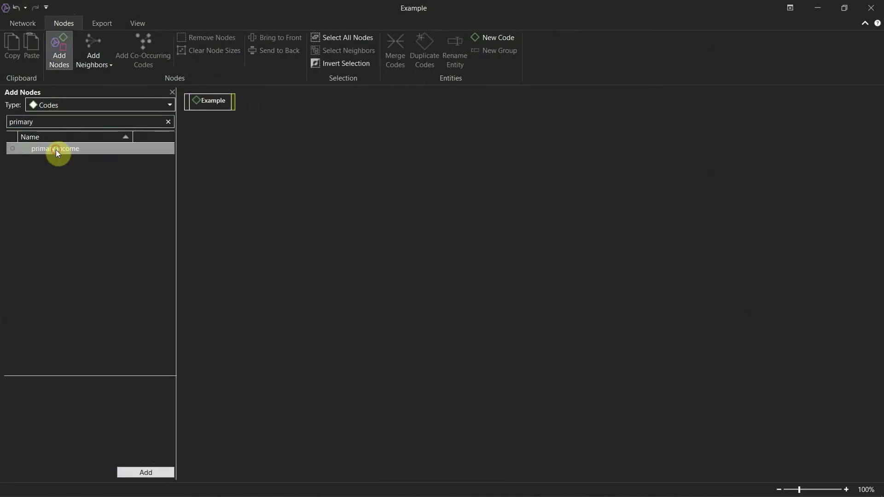
{"action": "left_click_drag", "start_coordinate": [56, 150], "coordinate": [231, 99]}
- Add all quotations connected to the Example and primary income nodes
{"action": "right_click", "coordinate": [448, 160]}
{"action": "mouse_move", "coordinate": [545, 228]}
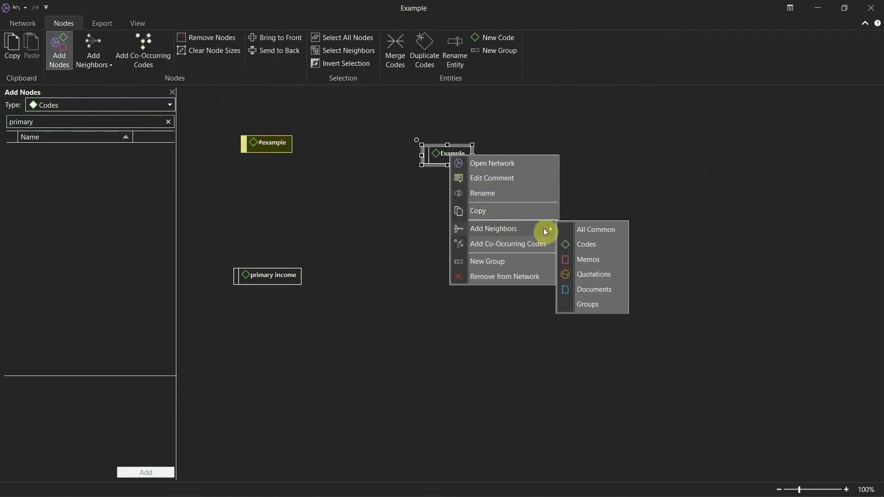
{"action": "left_click", "coordinate": [586, 232]}
{"action": "left_click_drag", "start_coordinate": [266, 279], "coordinate": [295, 219]}
{"action": "right_click", "coordinate": [295, 219]}
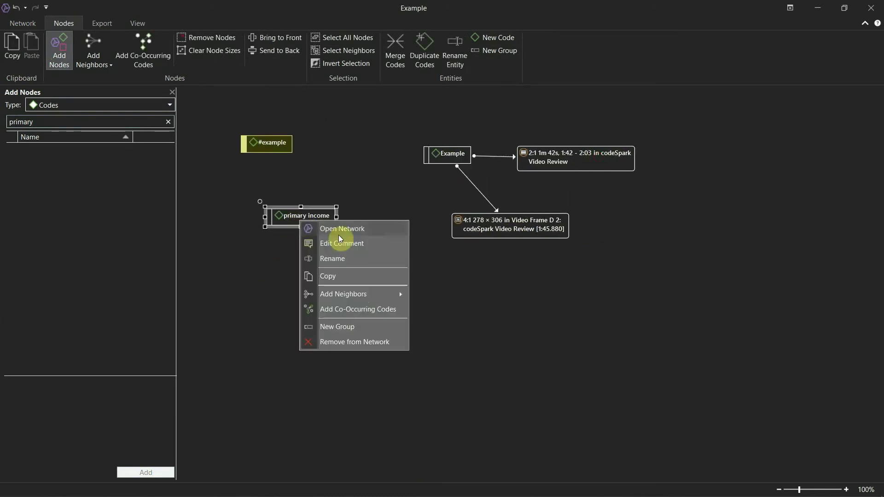
{"action": "mouse_move", "coordinate": [369, 291]}
{"action": "left_click", "coordinate": [438, 292]}
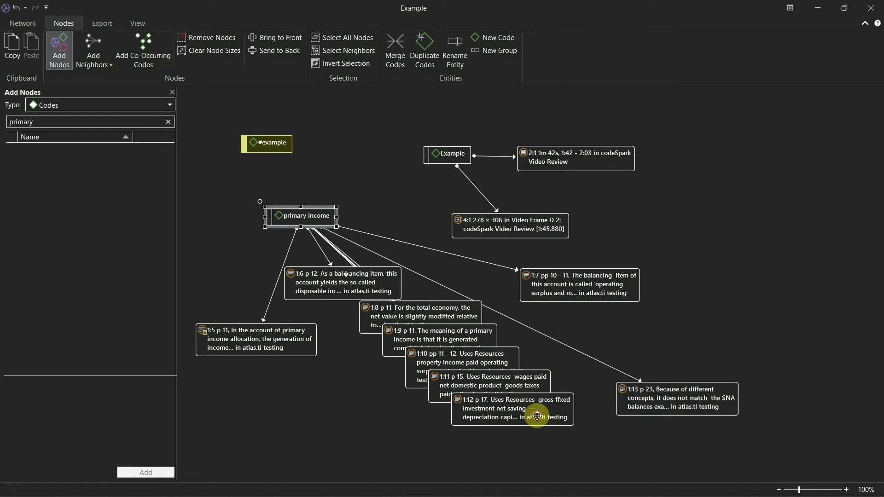
- Remove quotation 1:9 from the network and cut primary income's link to 1:5
{"action": "right_click", "coordinate": [428, 345]}
{"action": "left_click", "coordinate": [465, 480]}
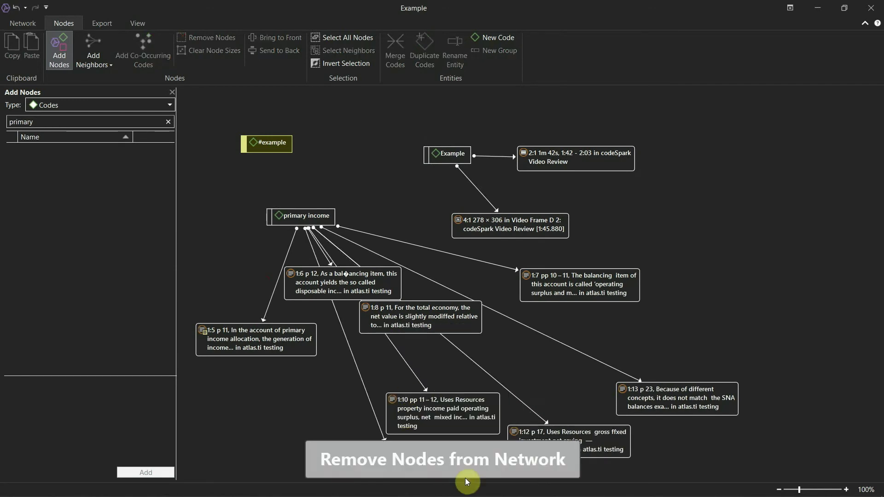
{"action": "right_click", "coordinate": [297, 235]}
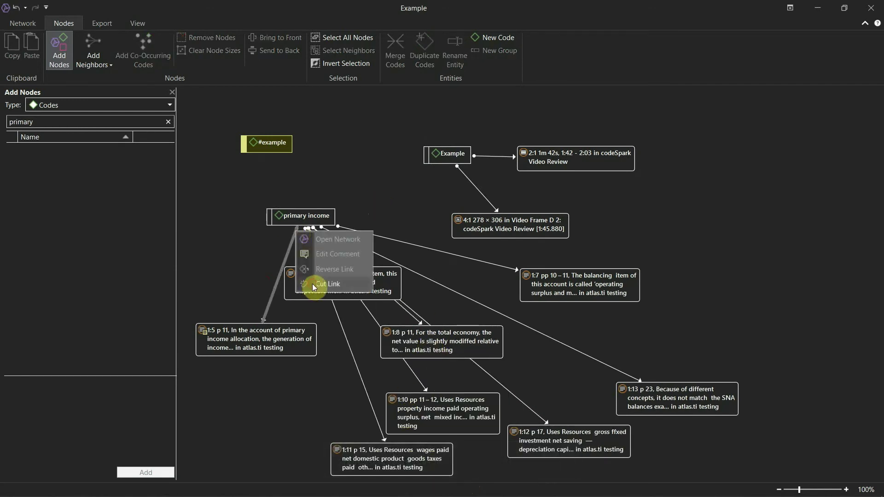
{"action": "left_click", "coordinate": [312, 283]}
{"action": "left_click", "coordinate": [23, 23]}
{"action": "left_click", "coordinate": [380, 46]}
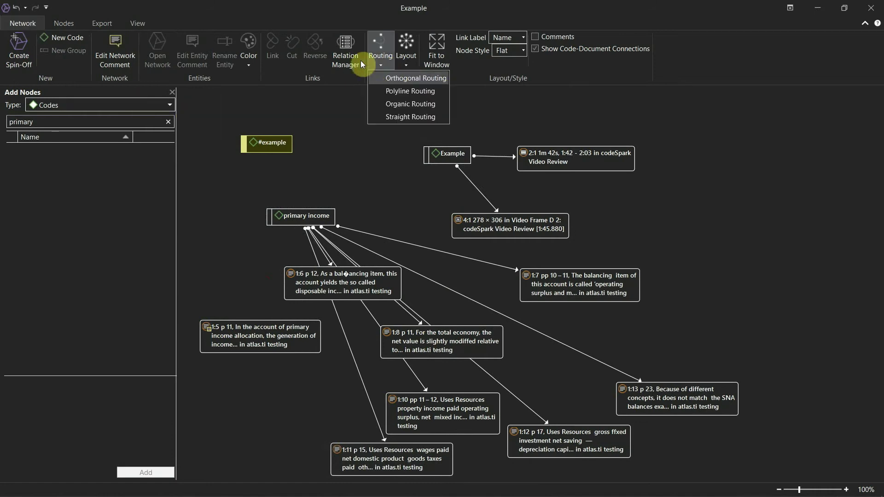
- Create a yellow relation type named 'Relation example' with its logical property set
{"action": "left_click", "coordinate": [345, 50]}
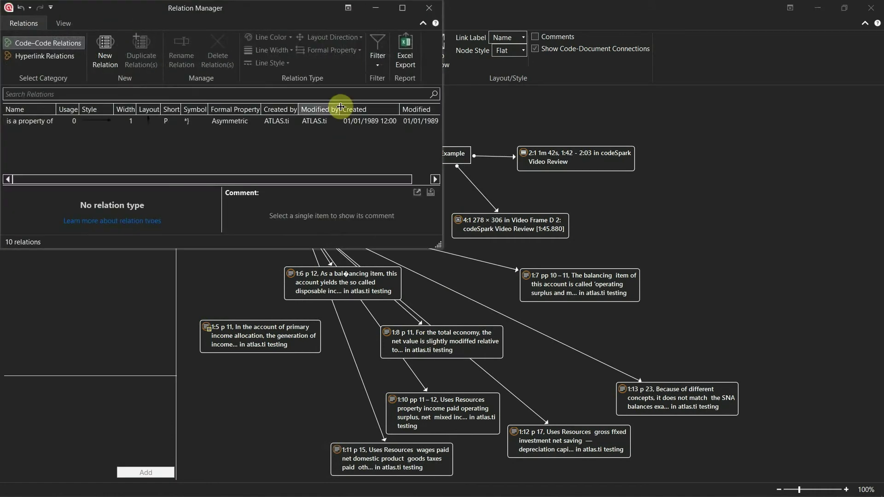
{"action": "left_click", "coordinate": [96, 58]}
{"action": "type", "text": "Relation example"}
{"action": "left_click", "coordinate": [184, 76]}
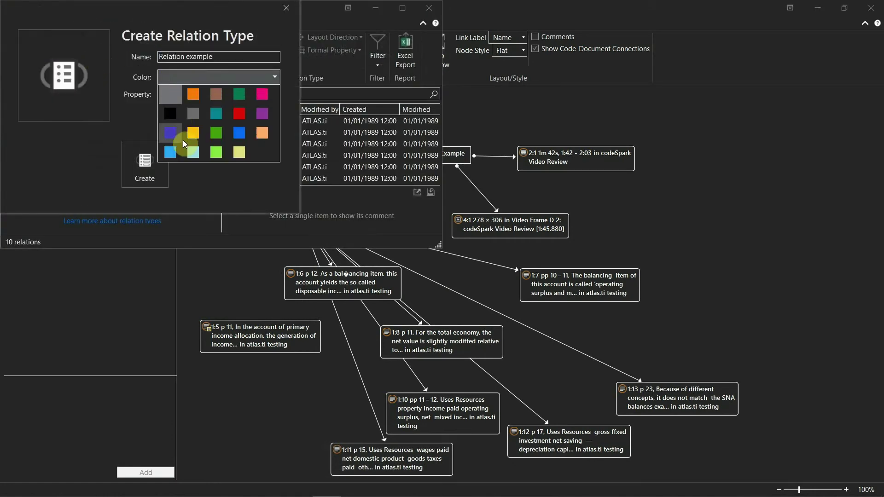
{"action": "left_click", "coordinate": [183, 140]}
{"action": "left_click", "coordinate": [189, 97]}
{"action": "left_click", "coordinate": [194, 141]}
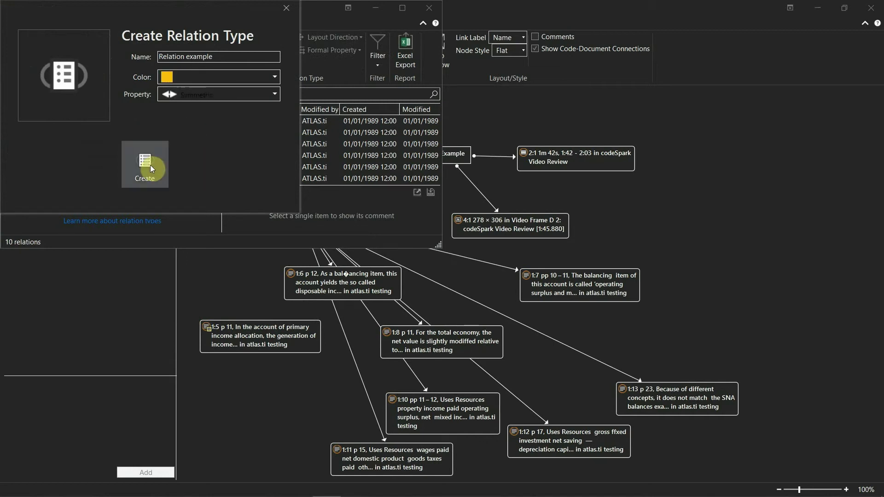
{"action": "left_click", "coordinate": [150, 165]}
{"action": "left_click", "coordinate": [429, 8]}
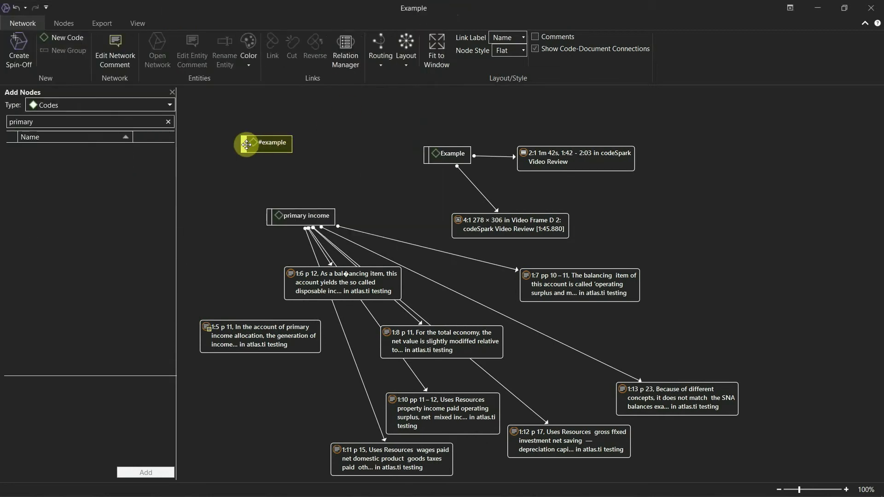
- Move the #example node just above primary income, leaving layout settings unchanged
{"action": "left_click_drag", "start_coordinate": [243, 144], "coordinate": [269, 189]}
{"action": "left_click", "coordinate": [380, 57]}
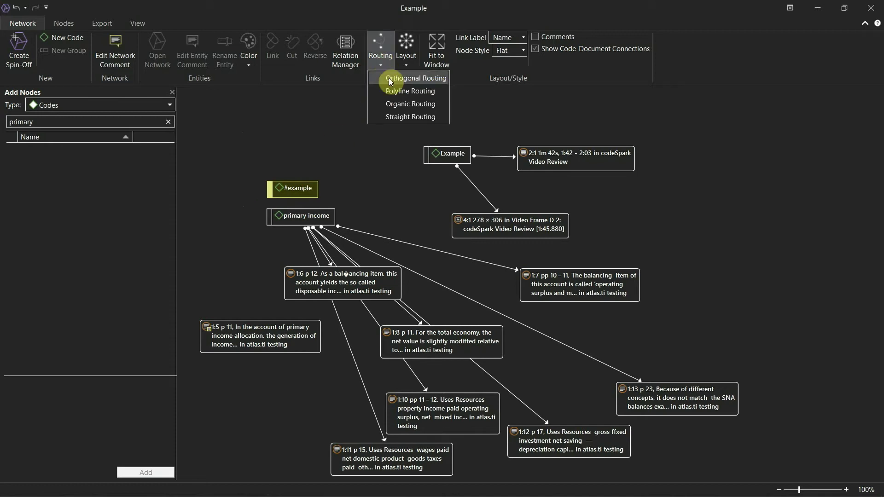
{"action": "left_click", "coordinate": [406, 59]}
{"action": "left_click", "coordinate": [101, 23]}
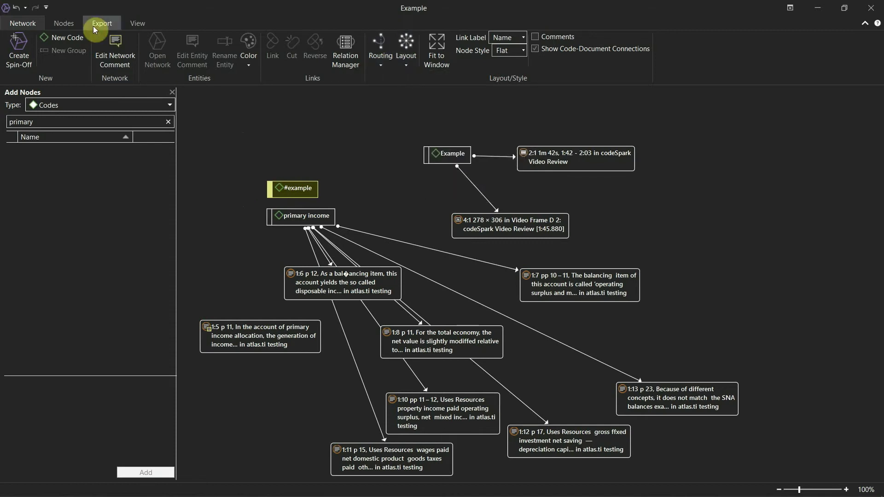
- Leave the network editor and scroll through the ATLAS.ti YouTube channel's uploaded videos
{"action": "left_click", "coordinate": [64, 23]}
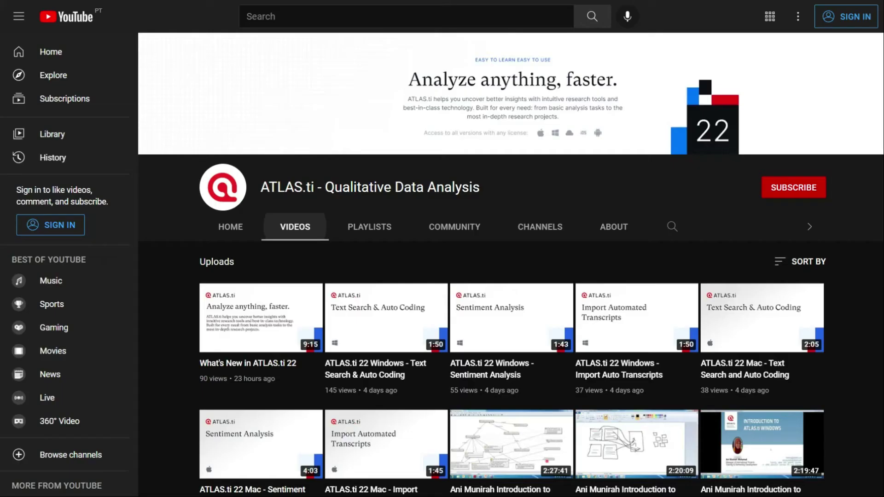
{"action": "scroll", "coordinate": [511, 276], "scroll_direction": "down", "scroll_amount": 3}
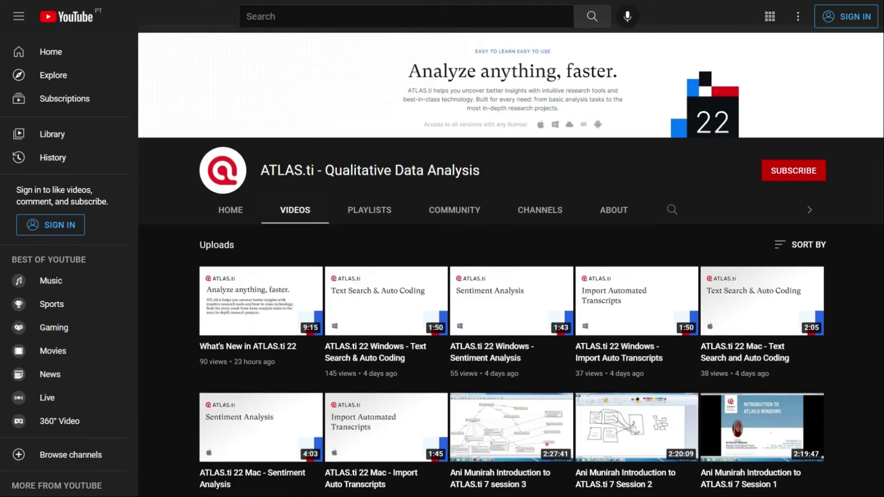
{"action": "scroll", "coordinate": [510, 276], "scroll_direction": "down", "scroll_amount": 4}
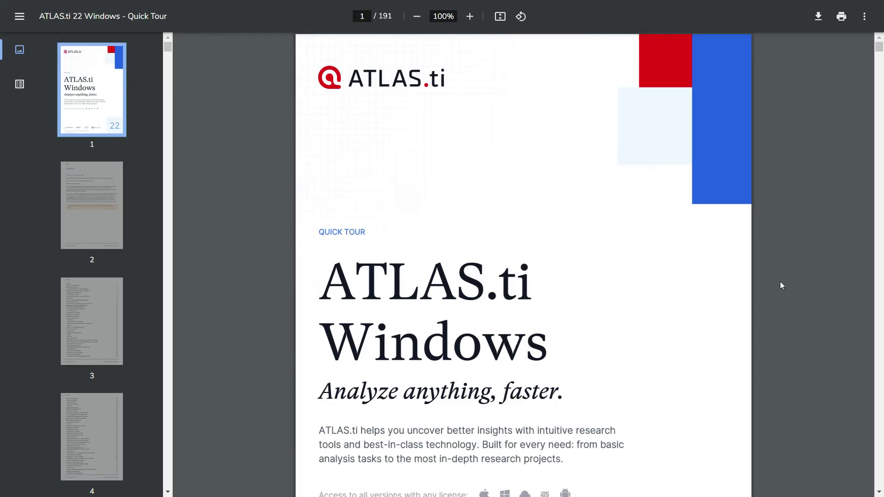
- Scroll the Quick Tour PDF from the cover past the Preface into the Contents
{"action": "scroll", "coordinate": [780, 286], "scroll_direction": "down", "scroll_amount": 5}
{"action": "scroll", "coordinate": [780, 283], "scroll_direction": "down", "scroll_amount": 10}
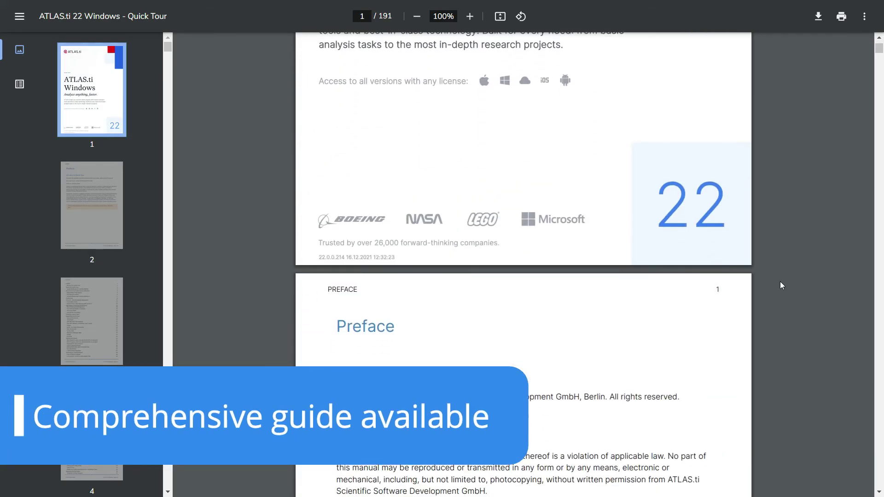
{"action": "scroll", "coordinate": [780, 285], "scroll_direction": "down", "scroll_amount": 10}
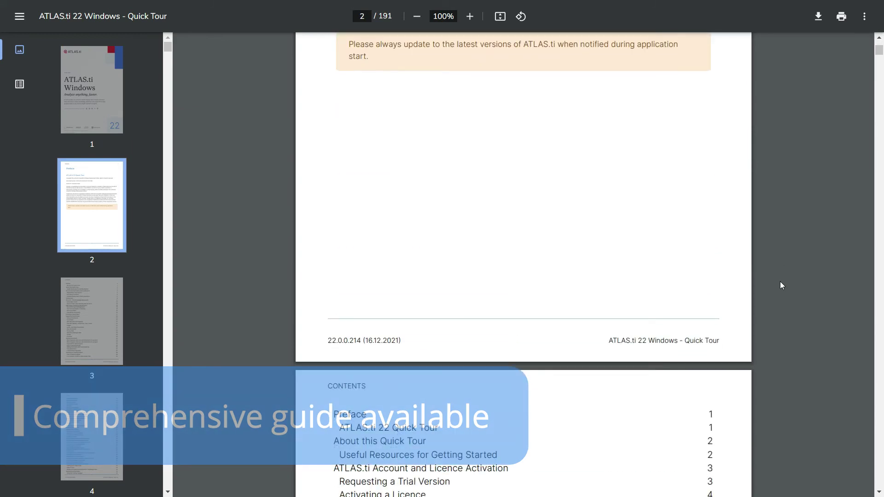
{"action": "scroll", "coordinate": [779, 286], "scroll_direction": "down", "scroll_amount": 9}
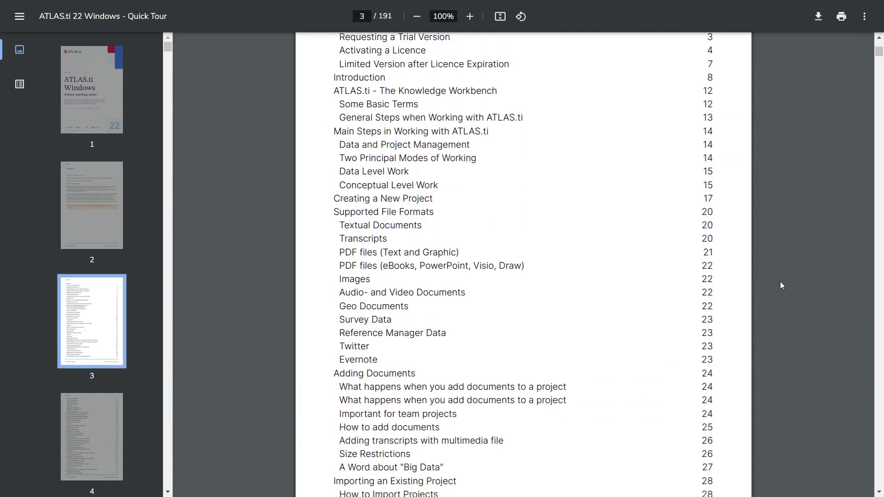
{"action": "scroll", "coordinate": [780, 285], "scroll_direction": "down", "scroll_amount": 5}
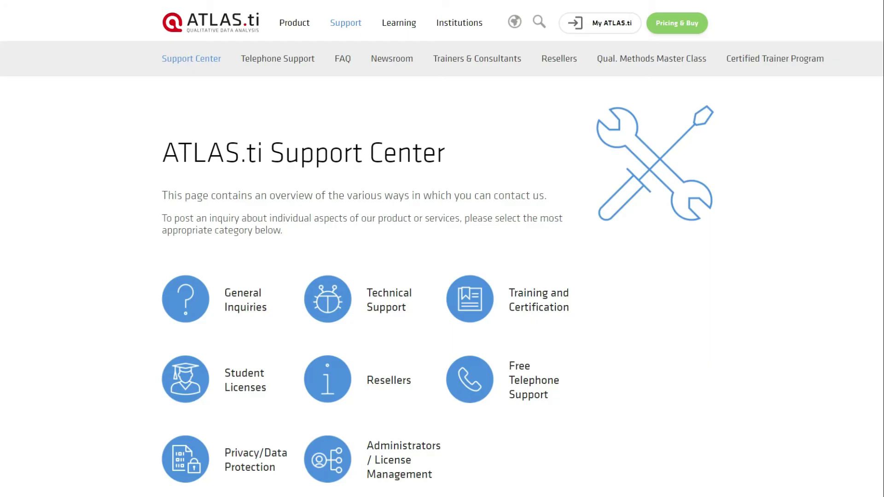
- Show the contact details for General Inquiries, Technical Support, and Training and Certification
{"action": "left_click", "coordinate": [243, 312]}
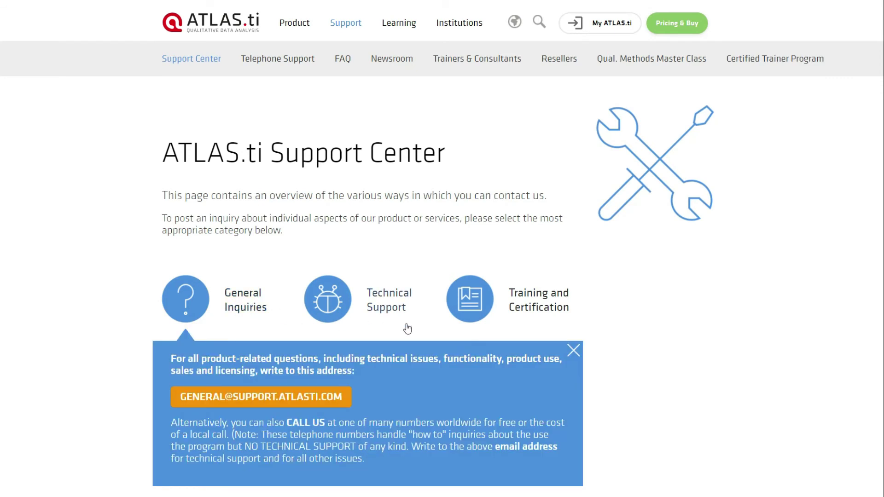
{"action": "scroll", "coordinate": [405, 324], "scroll_direction": "down", "scroll_amount": 3}
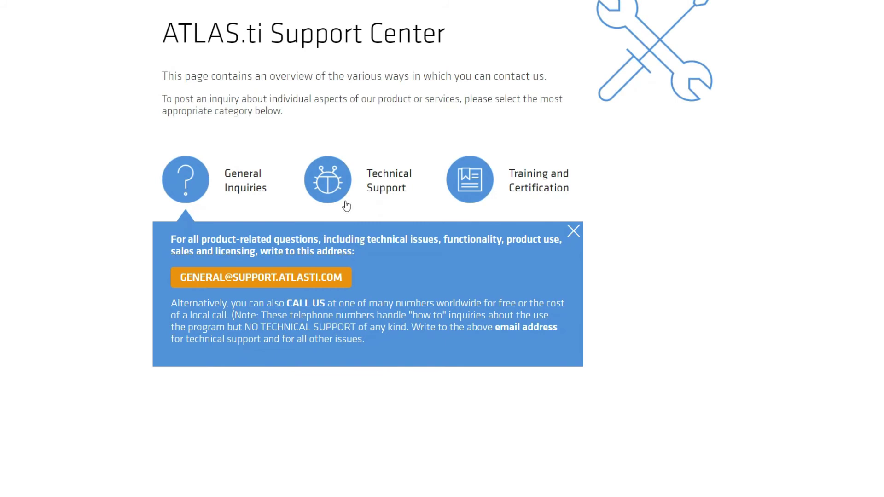
{"action": "left_click", "coordinate": [372, 187]}
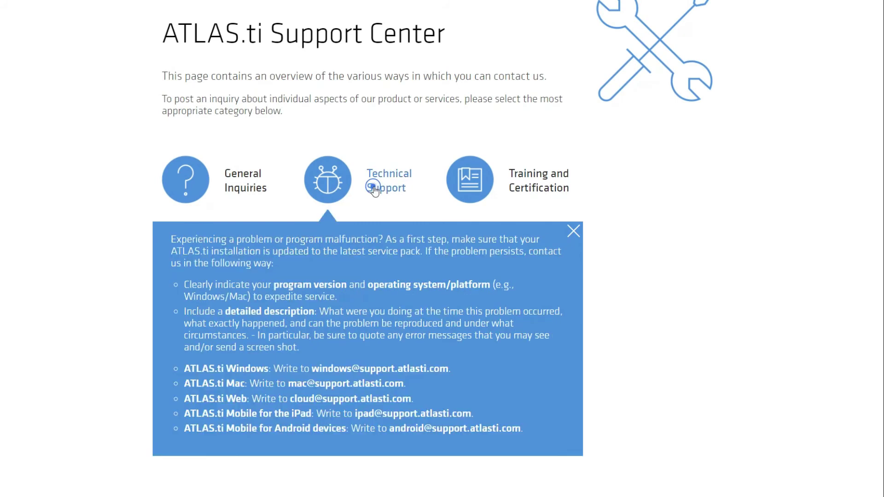
{"action": "left_click", "coordinate": [525, 189]}
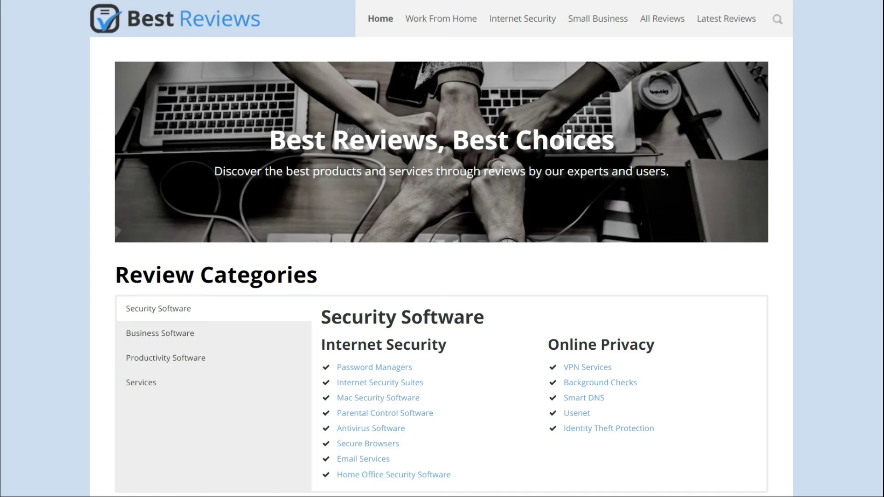
- Search the Best Reviews site for atlas.ti and scroll the results
{"action": "left_click", "coordinate": [777, 21]}
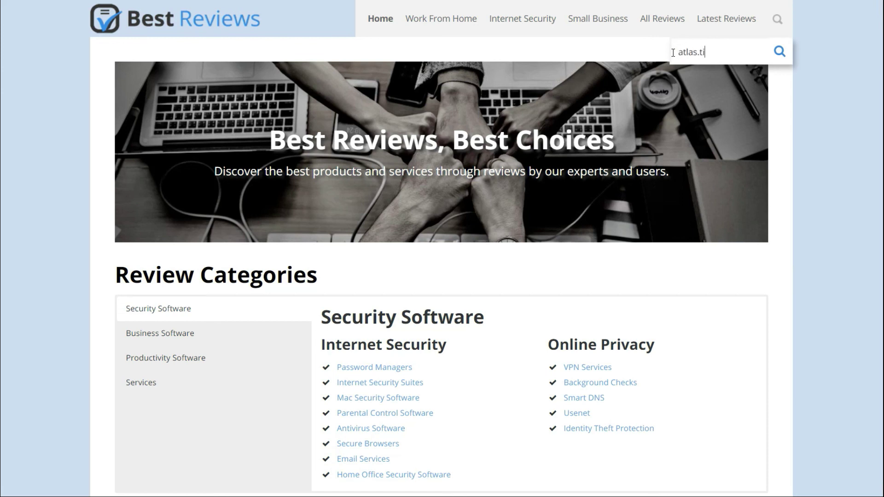
{"action": "key", "text": "Return"}
{"action": "scroll", "coordinate": [590, 256], "scroll_direction": "down", "scroll_amount": 2}
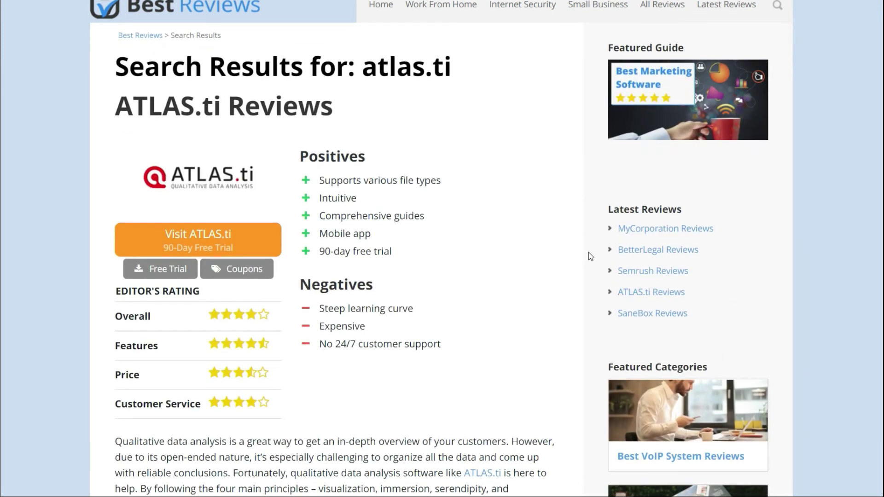